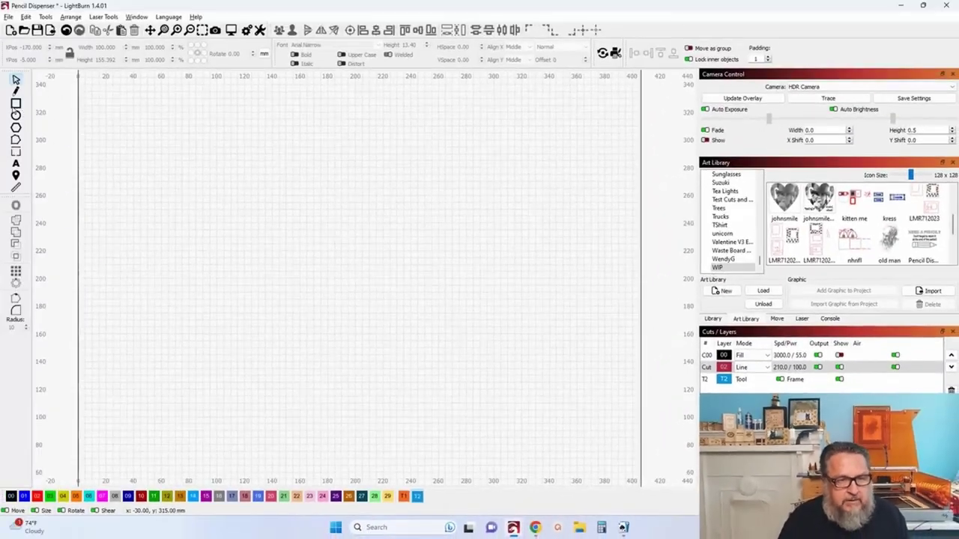
Draw a 185 mm square panel and assign it to line layer 01
click(15, 104)
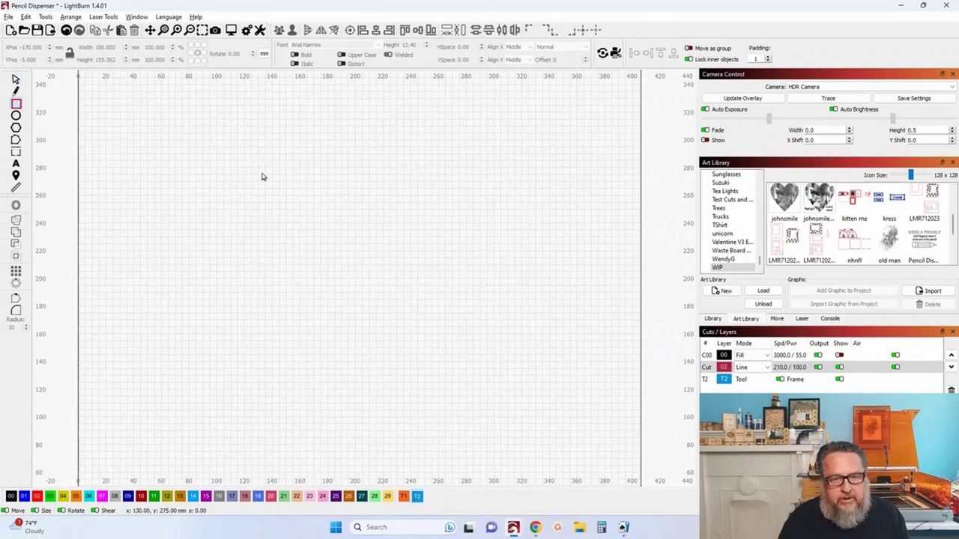
drag(246, 155, 500, 410)
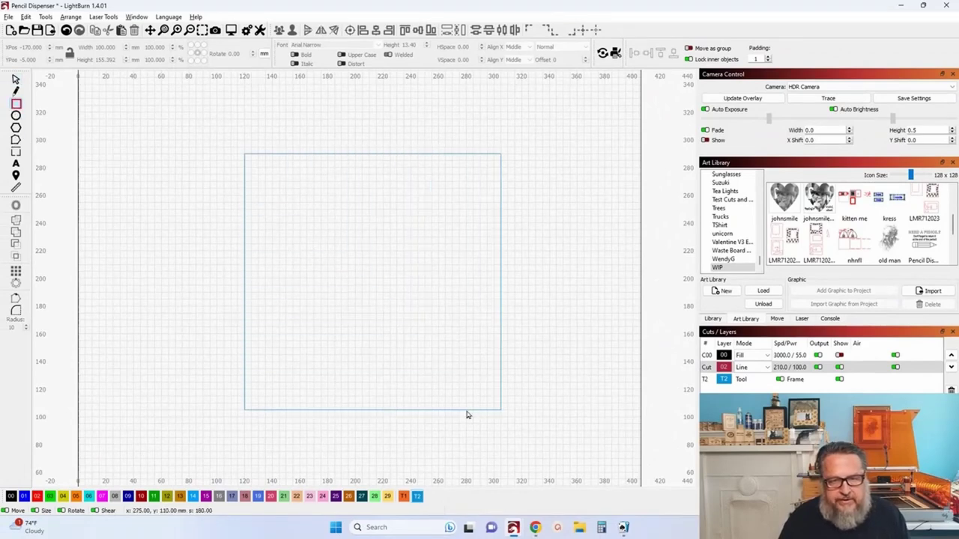
click(11, 496)
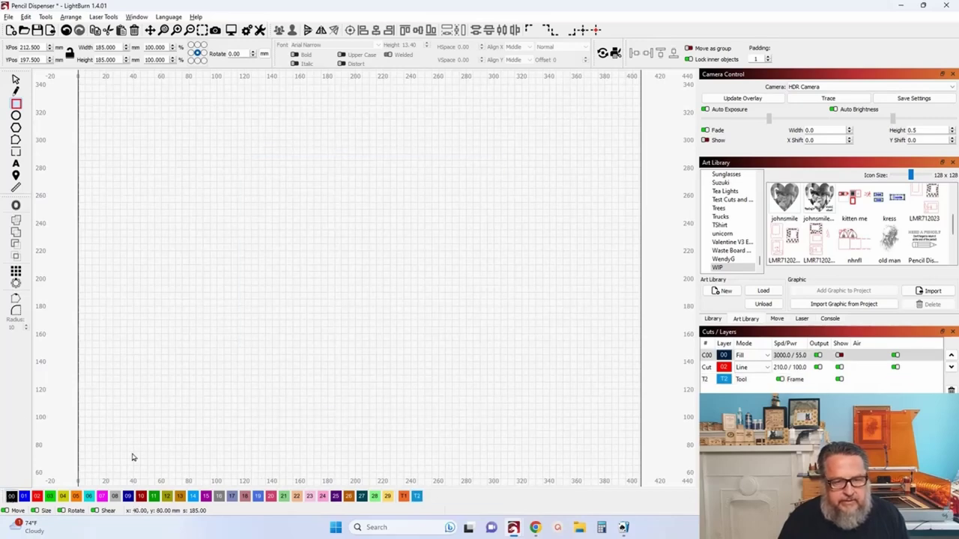
click(23, 498)
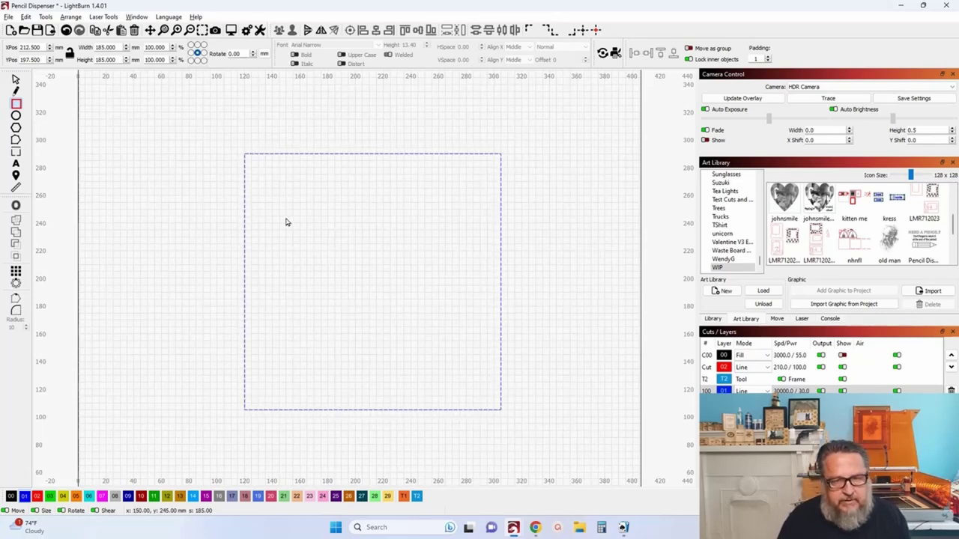
Draw 35 mm, 15 mm and 65 mm squares inside the panel
drag(286, 210, 334, 258)
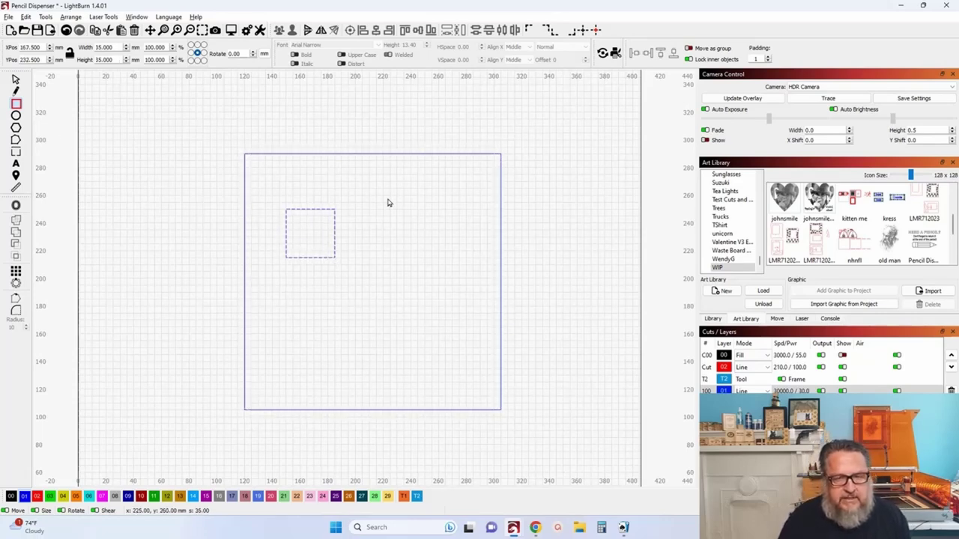
drag(376, 189, 395, 212)
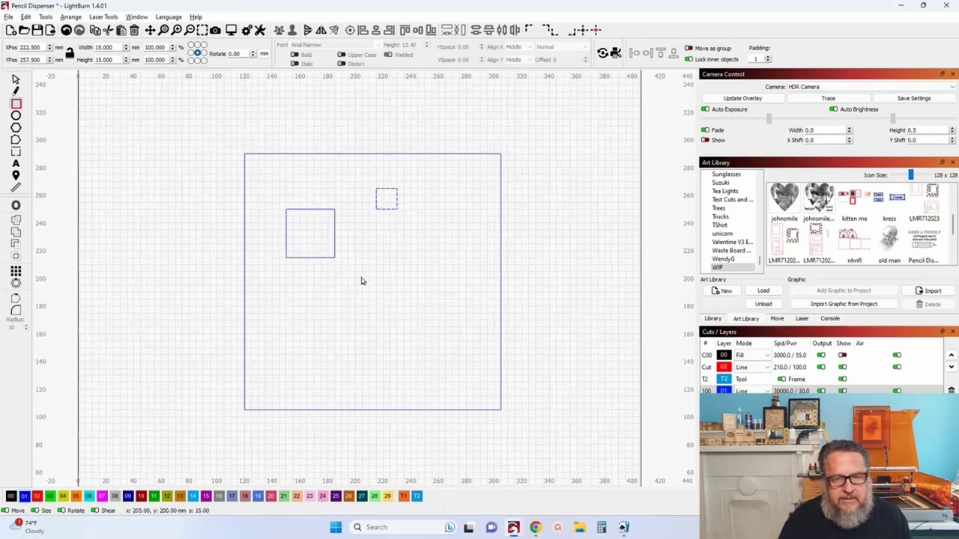
drag(361, 280, 452, 369)
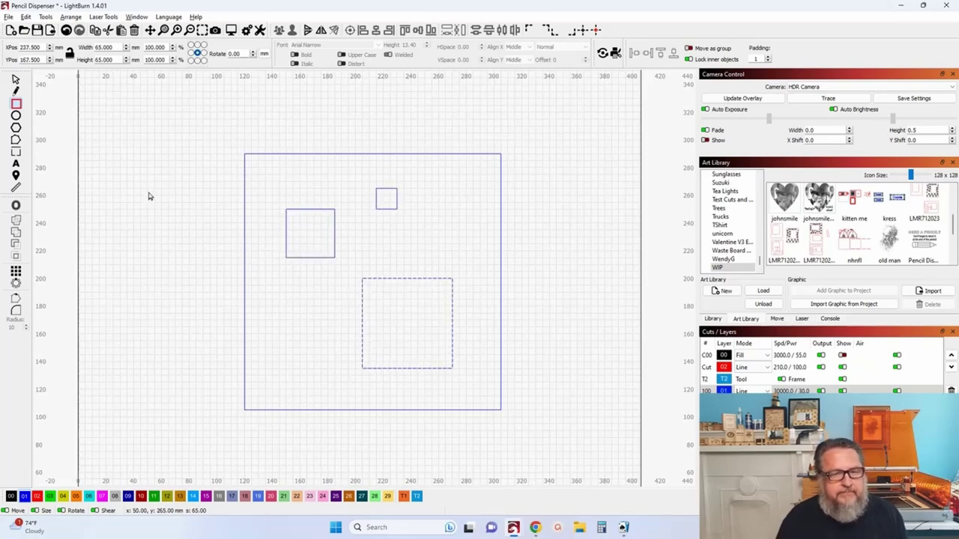
click(17, 81)
Align Centers the 35 mm square on the 65 mm square, then select both
click(260, 150)
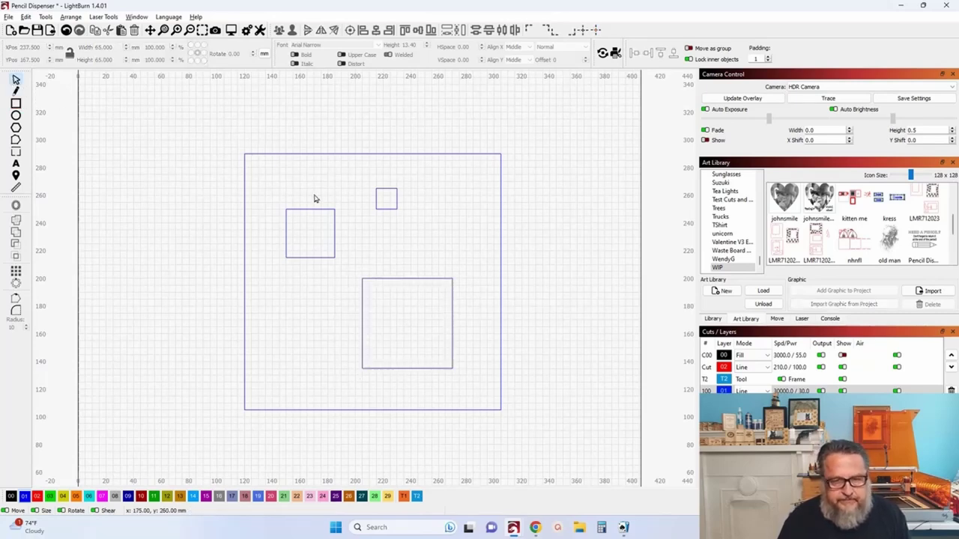
click(317, 250)
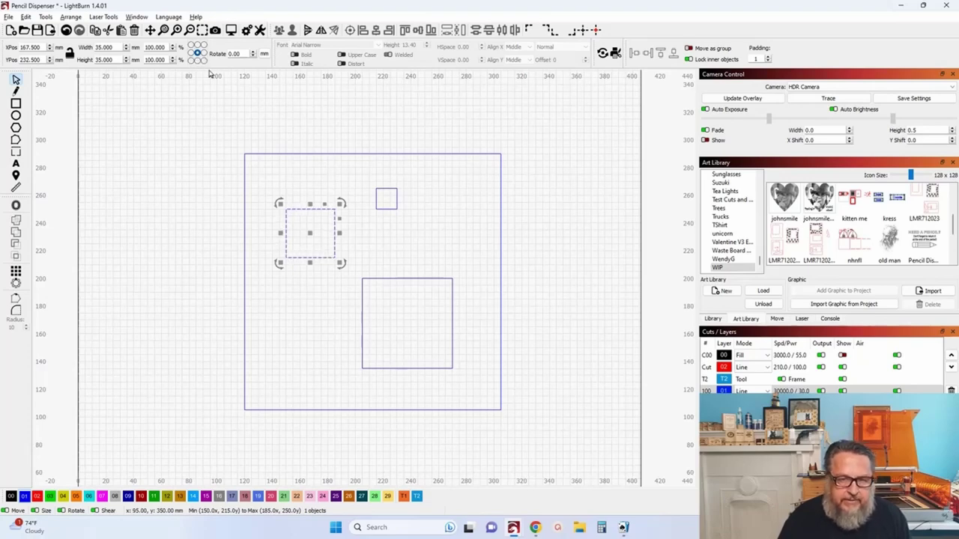
click(366, 244)
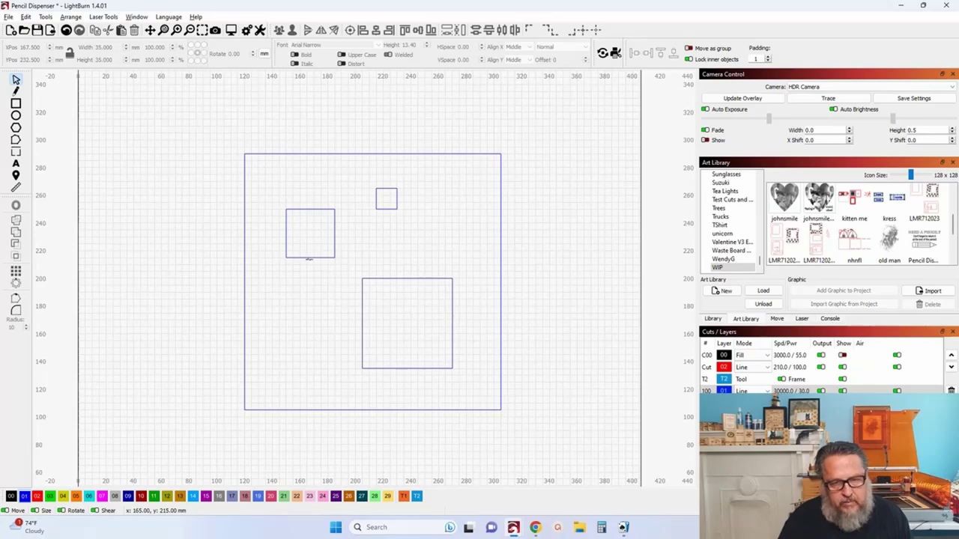
click(309, 258)
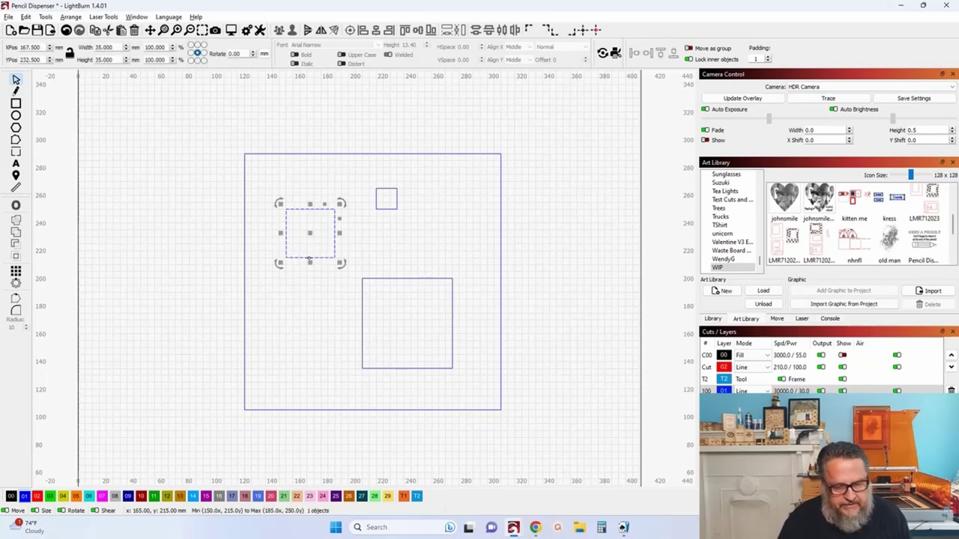
shift+click(423, 279)
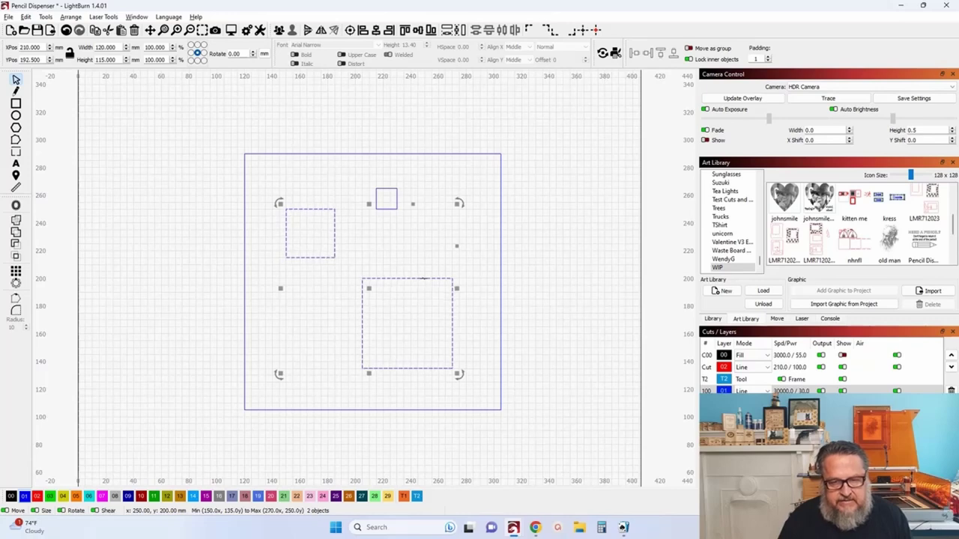
click(350, 32)
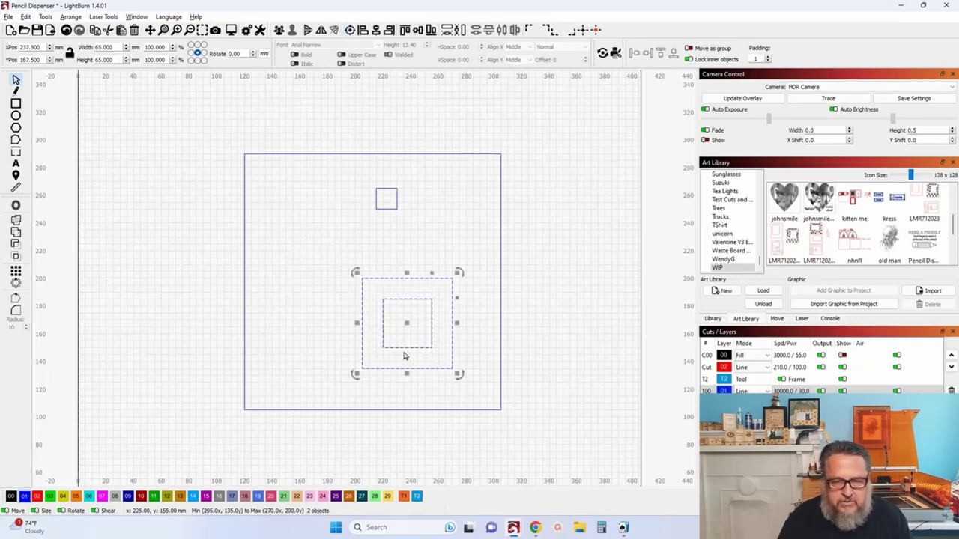
click(382, 244)
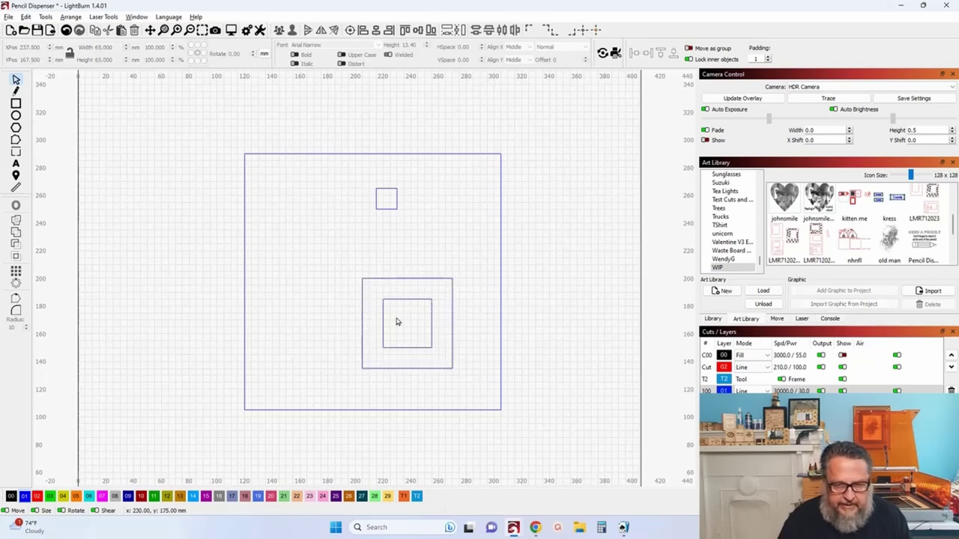
drag(343, 262, 505, 418)
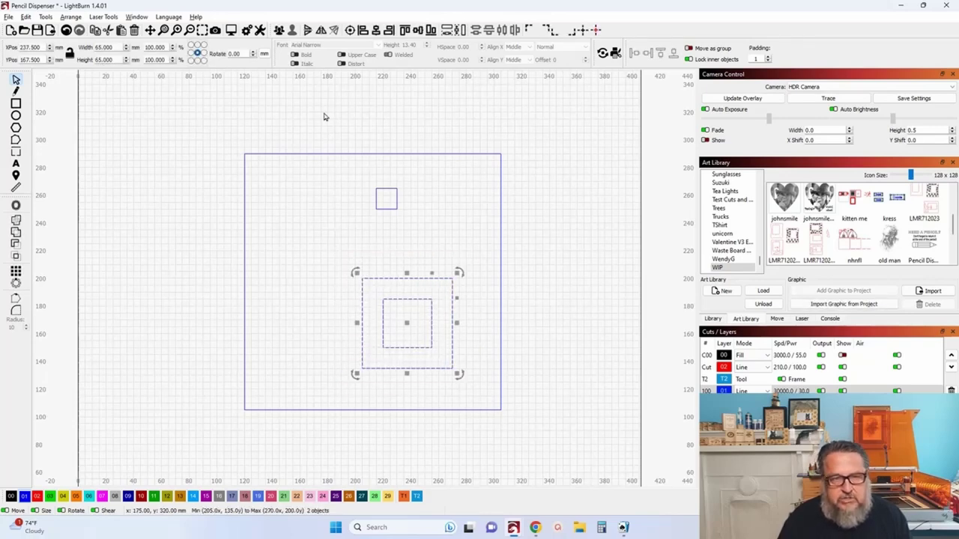
click(201, 34)
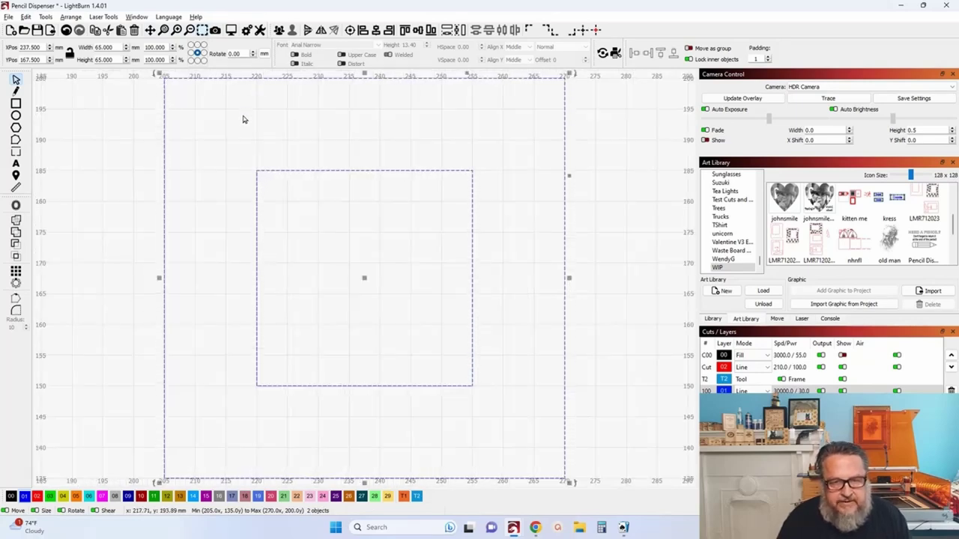
click(420, 231)
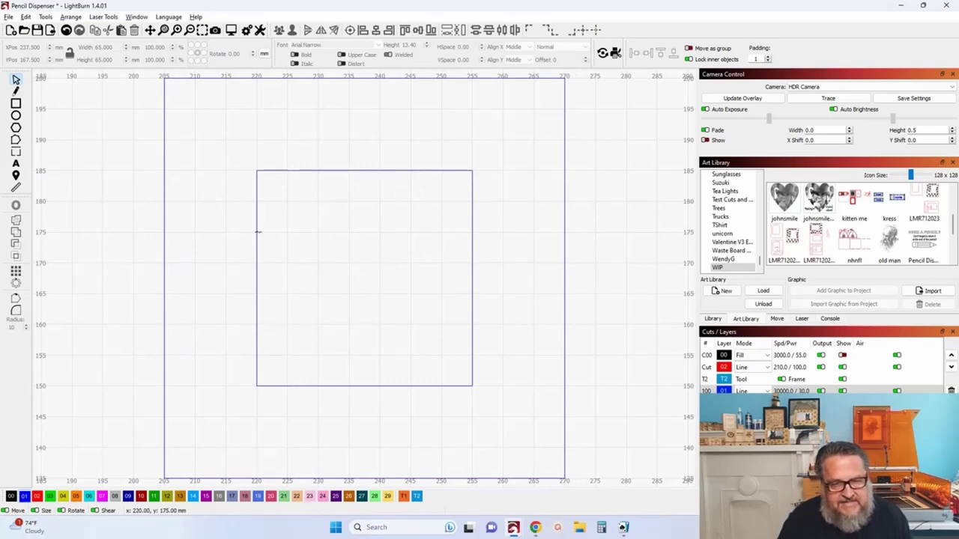
click(257, 231)
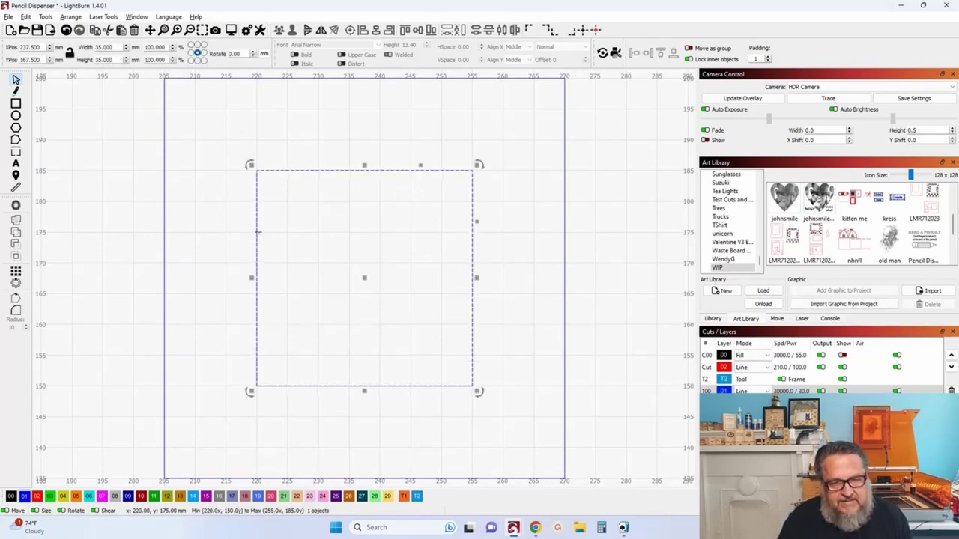
double_click(116, 59)
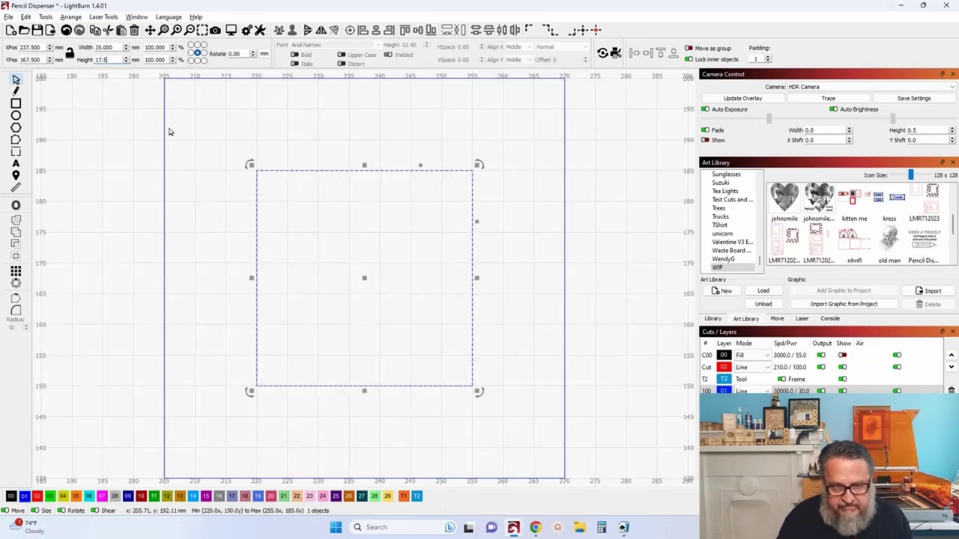
key(Tab)
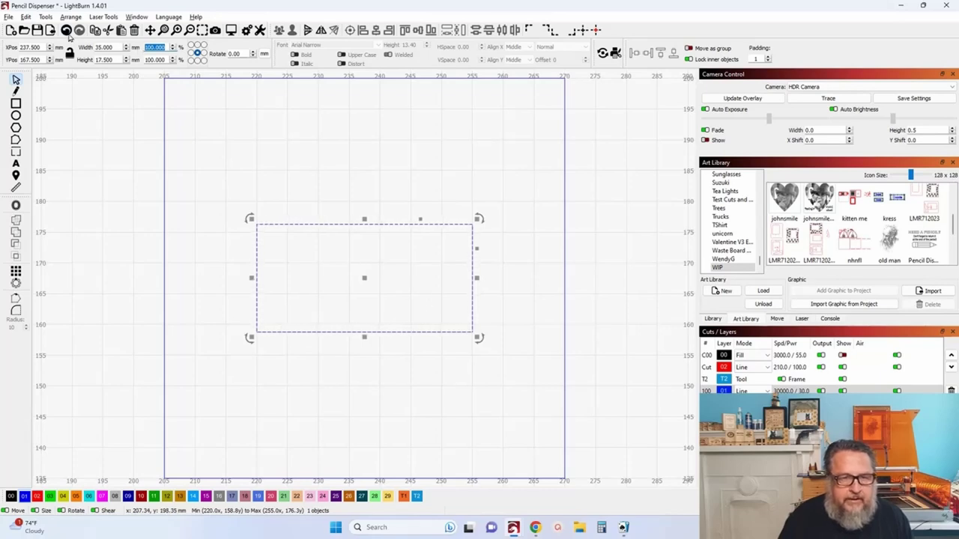
key(ctrl+z)
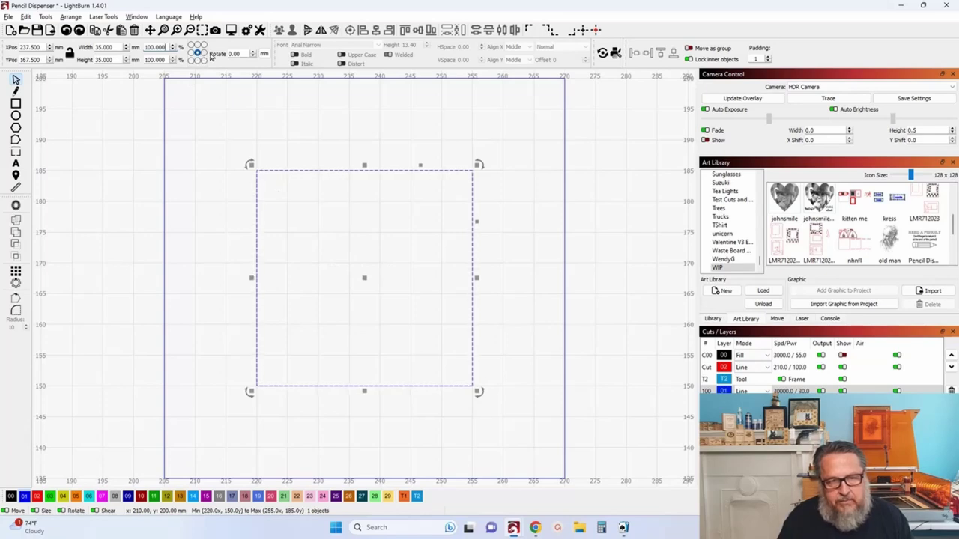
Snap the 35 mm square's top-left corner to the 15 mm square's bottom-right corner (X 247.5, Y 232.5), then deselect
click(197, 54)
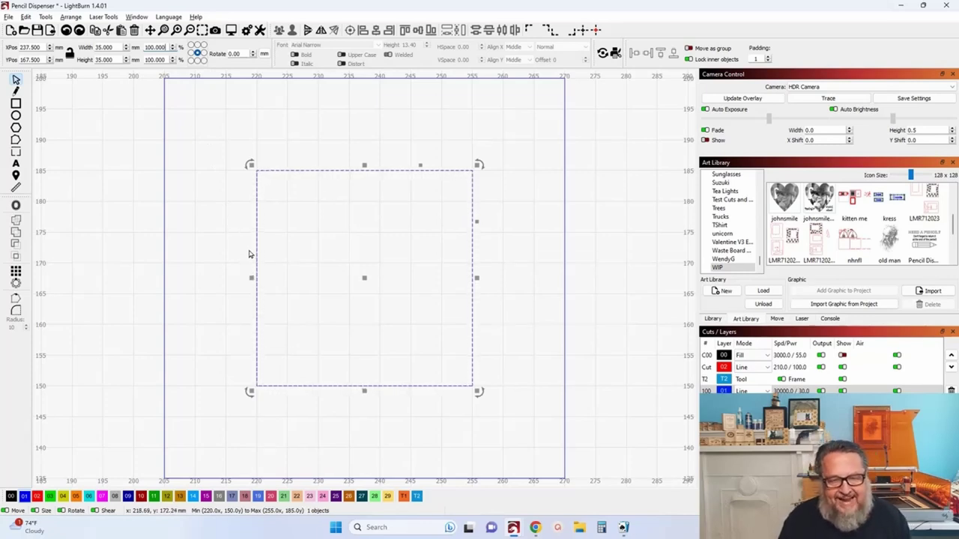
scroll(249, 253, down, 8)
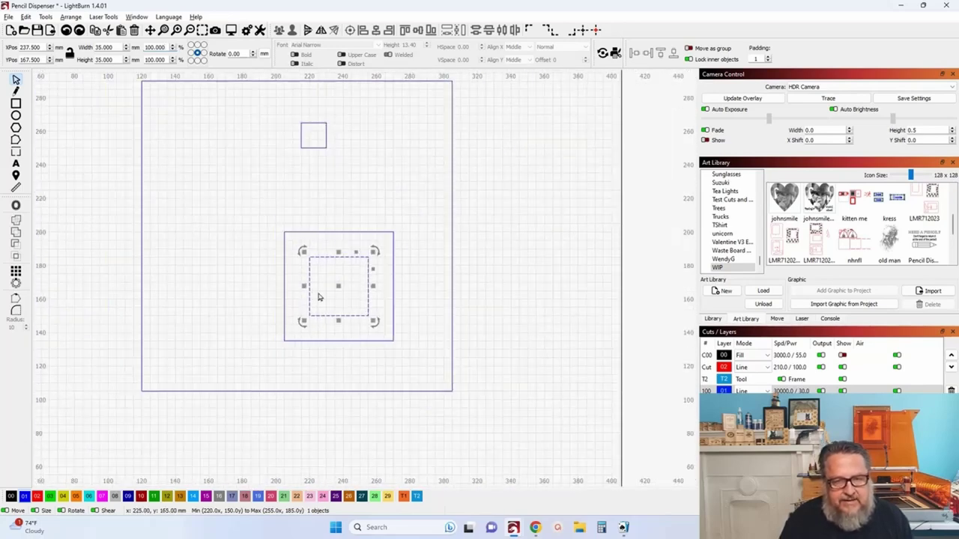
drag(337, 291, 376, 193)
scroll(332, 159, up, 6)
scroll(332, 158, up, 5)
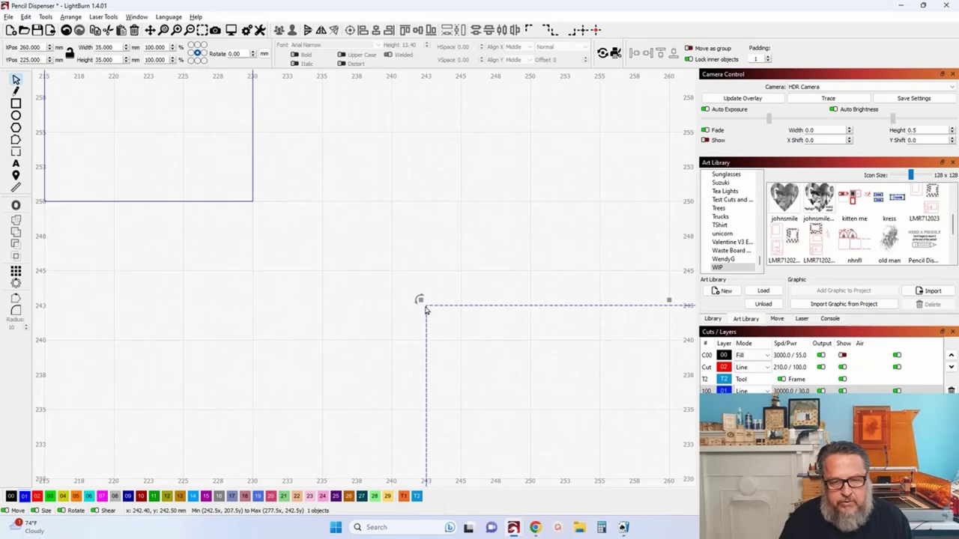
drag(425, 309, 256, 209)
scroll(247, 196, up, 5)
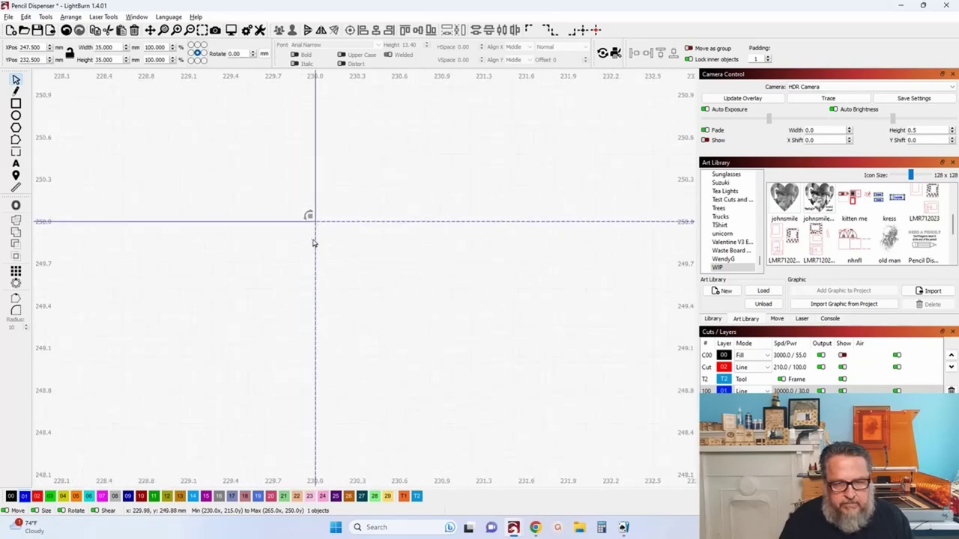
scroll(315, 224, down, 9)
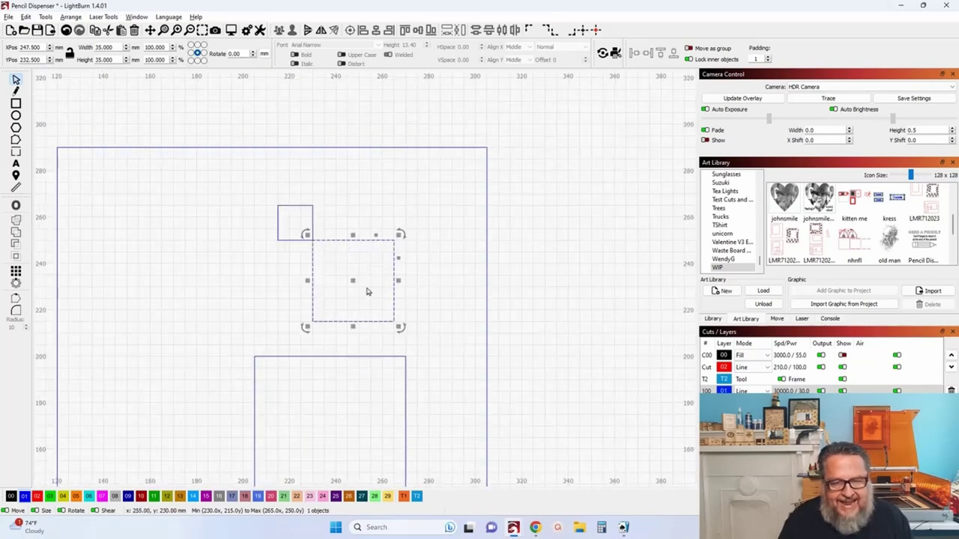
click(426, 238)
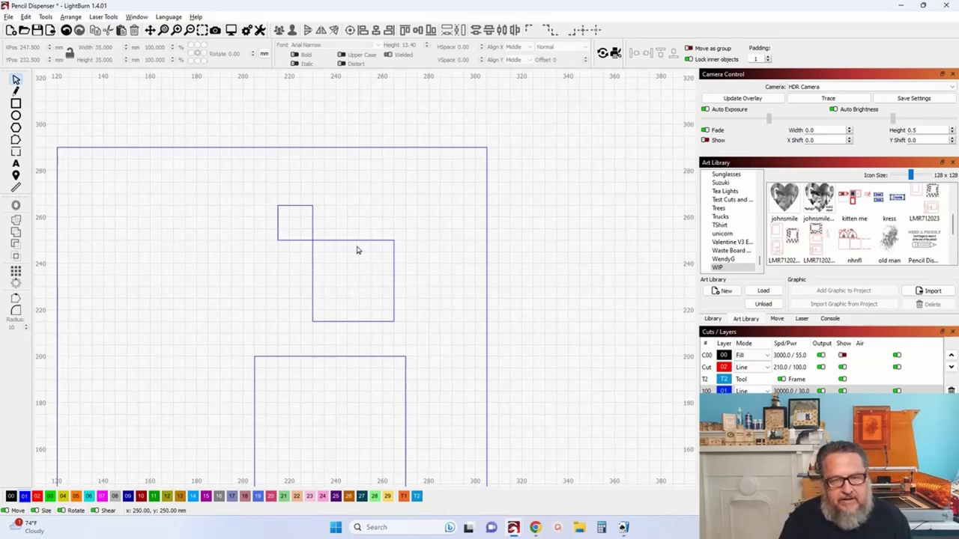
drag(337, 233, 336, 232)
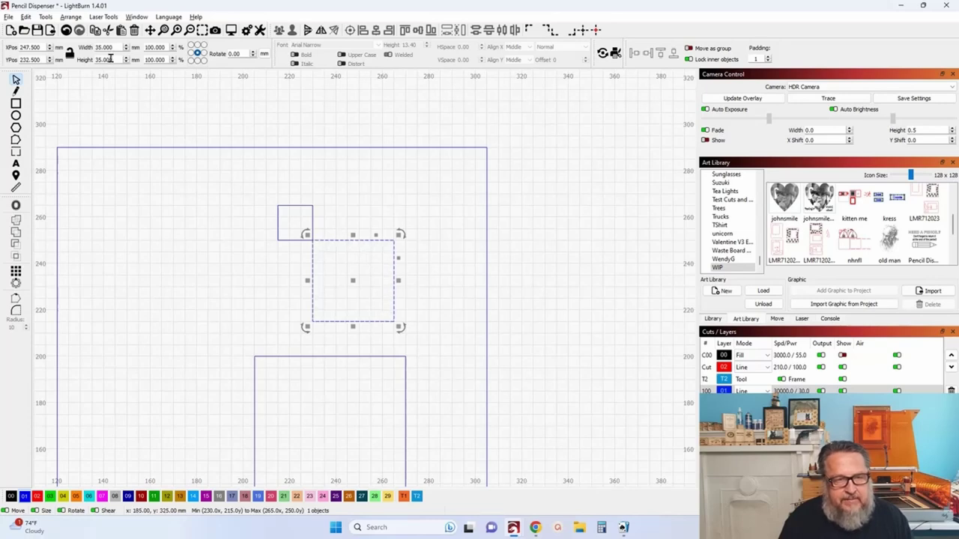
text(17.500)
key(Return)
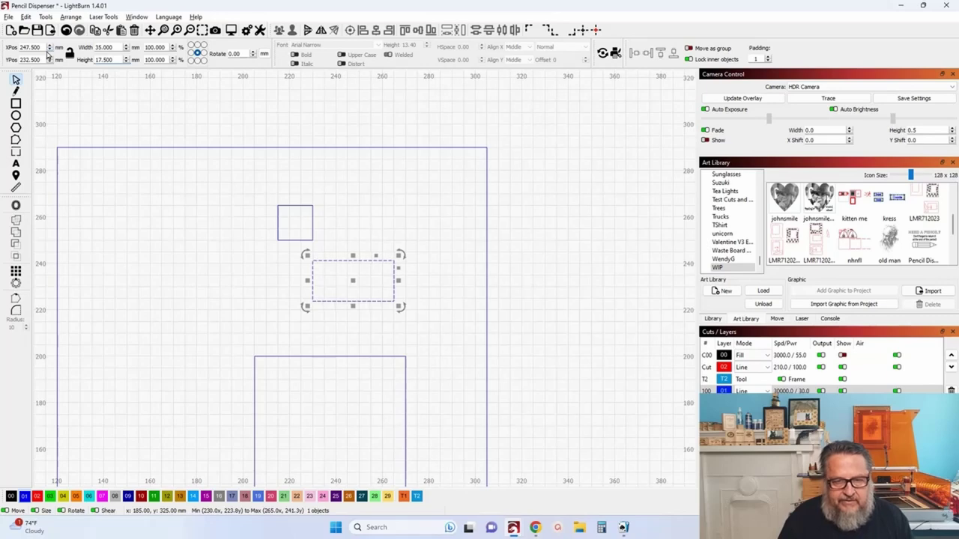
scroll(307, 245, up, 7)
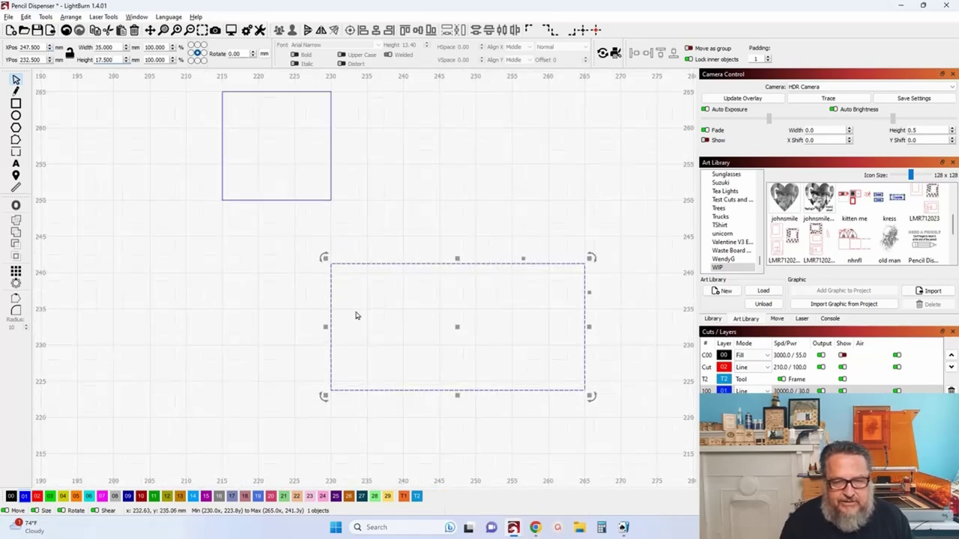
drag(320, 252, 319, 165)
scroll(321, 165, down, 6)
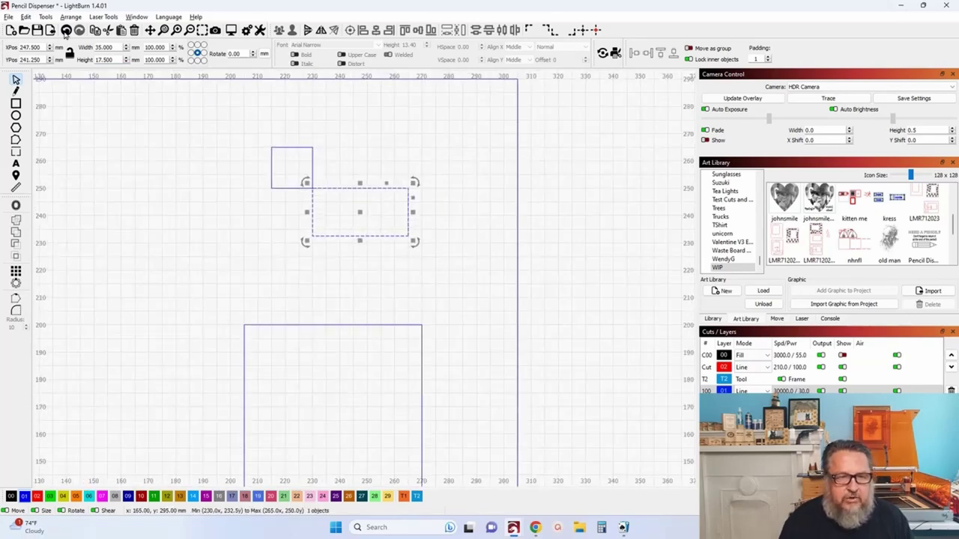
click(66, 30)
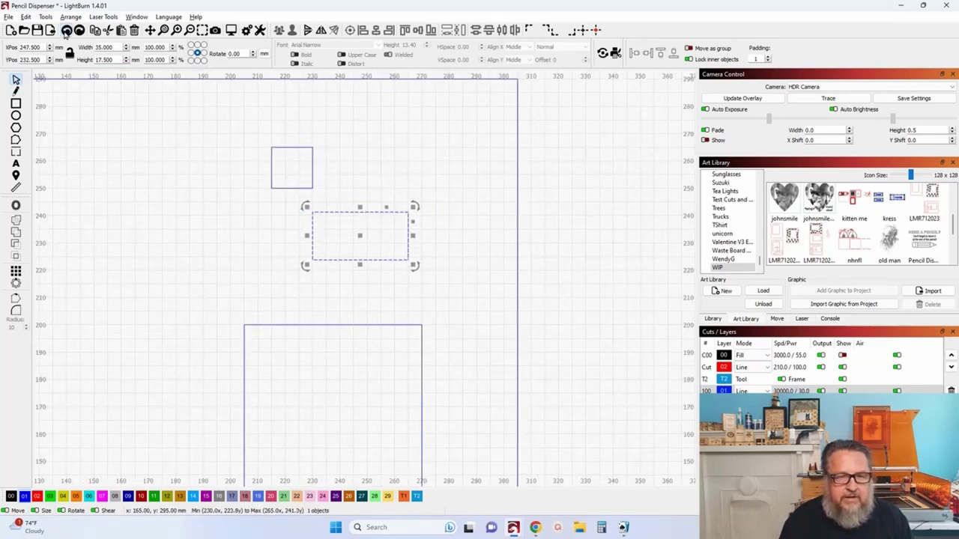
click(101, 220)
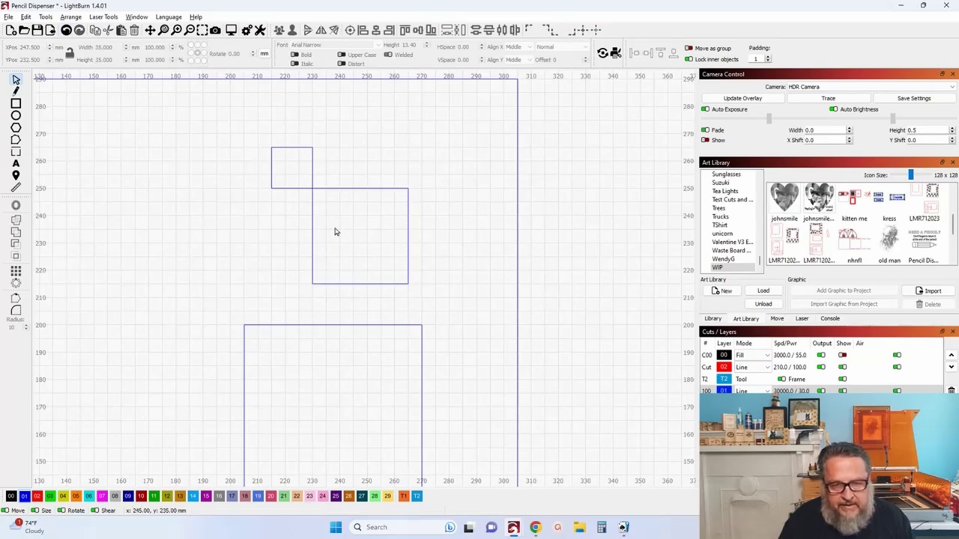
Set the 35 mm square's height to 17.5 mm, anchored at its top-left corner
click(352, 189)
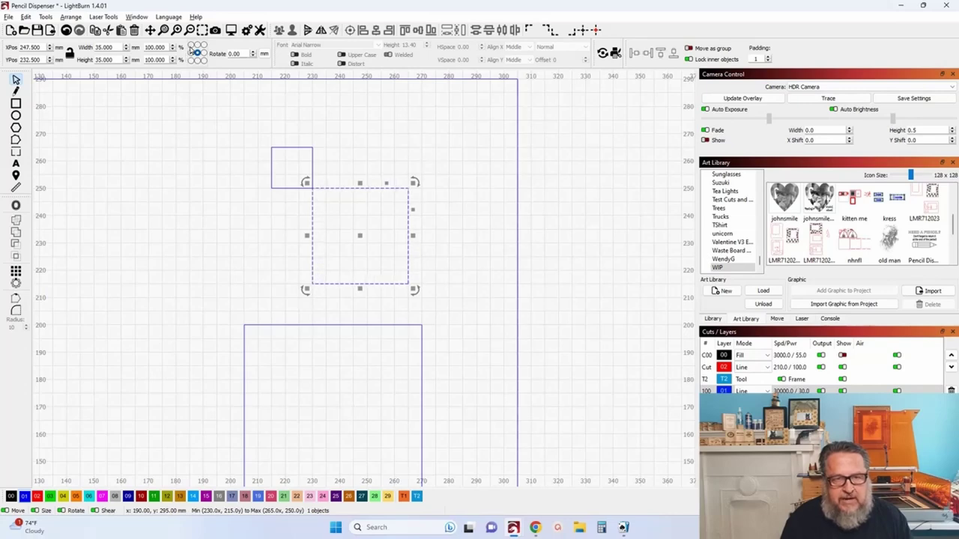
click(192, 46)
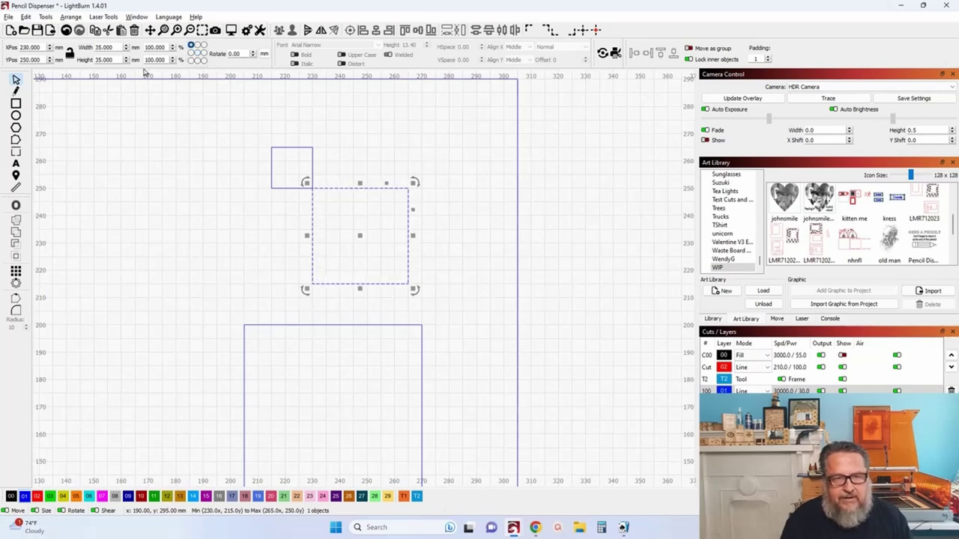
drag(113, 60, 66, 52)
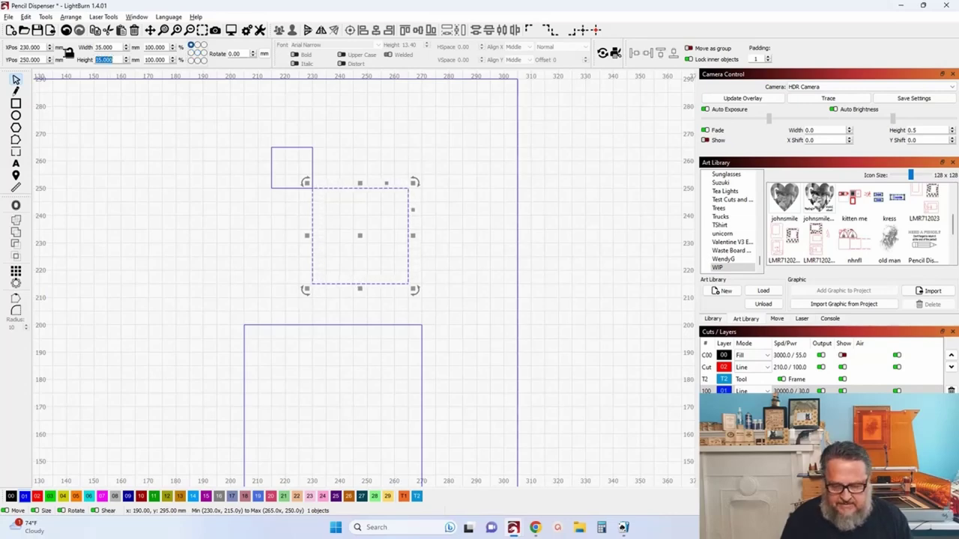
text(1)
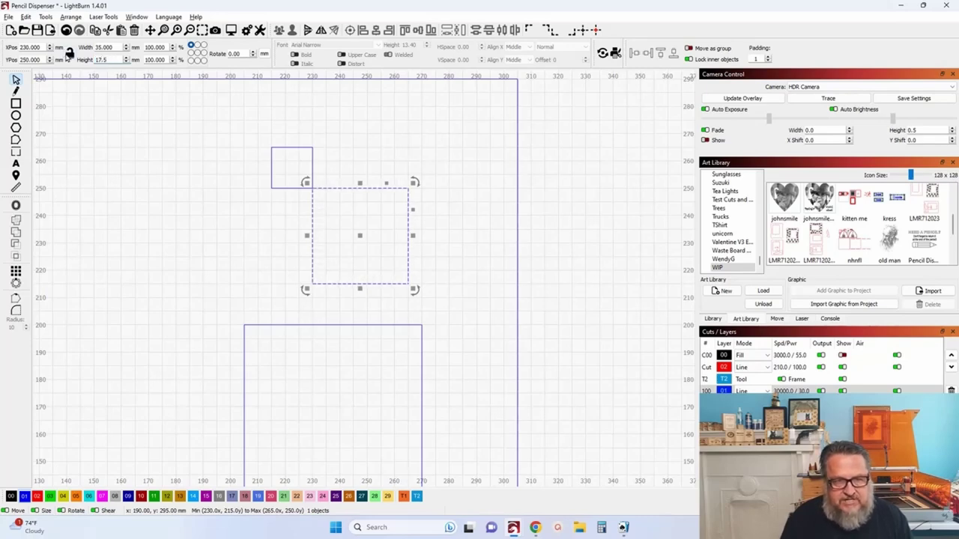
text(7.5)
key(Return)
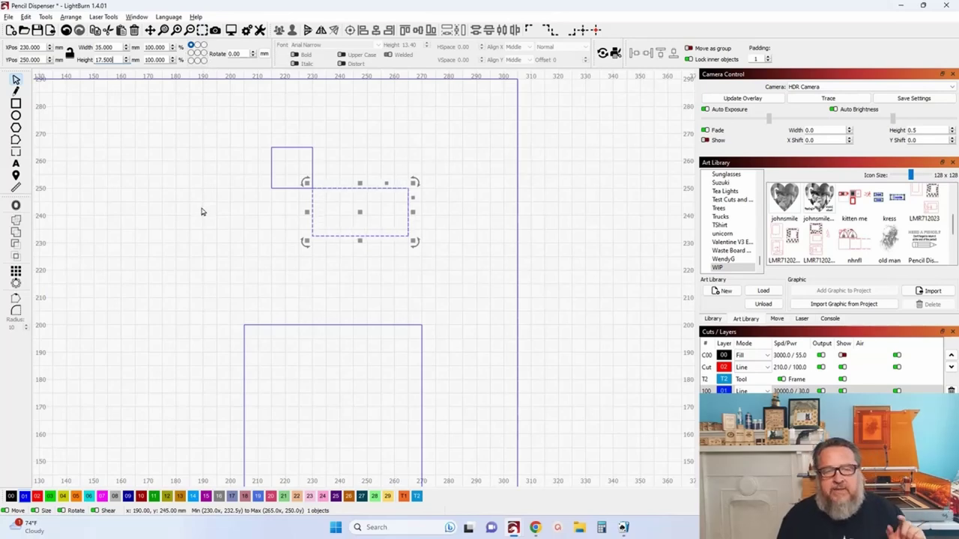
Delete all four demo shapes and zoom out to show the whole bed
scroll(199, 255, down, 2)
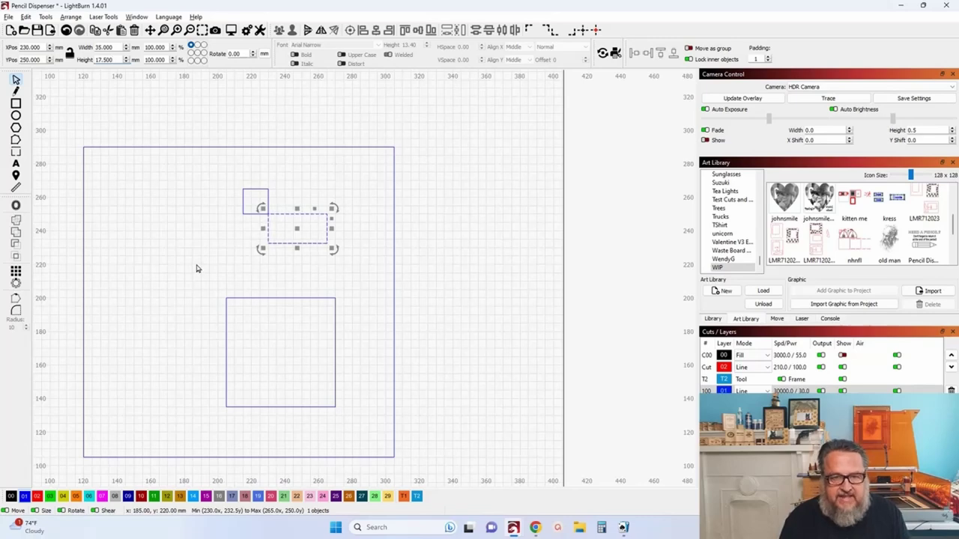
scroll(196, 268, down, 2)
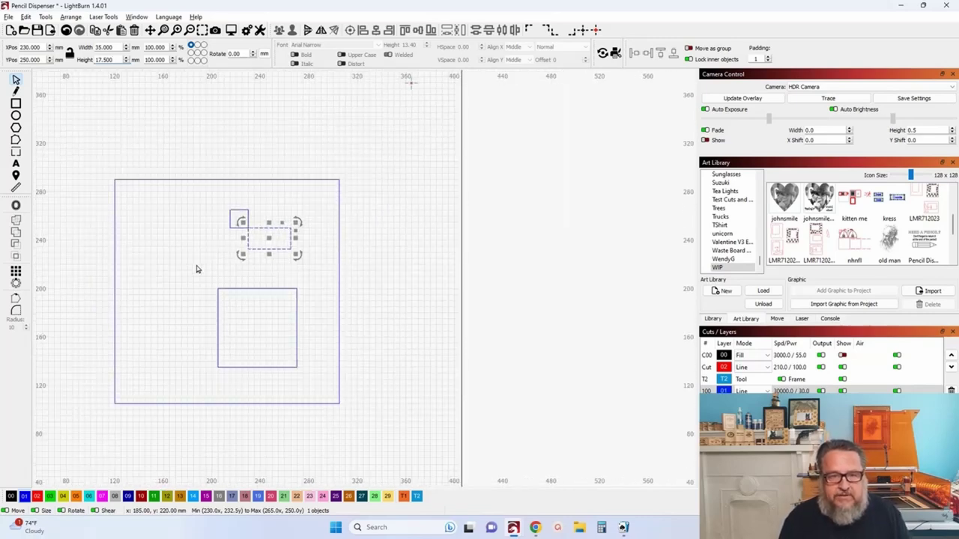
drag(98, 174, 374, 442)
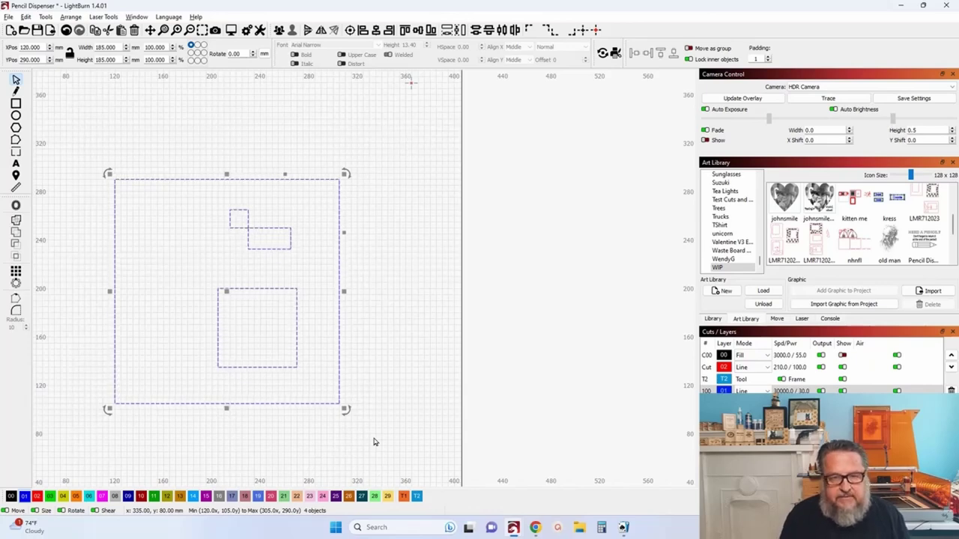
key(Delete)
scroll(363, 428, down, 6)
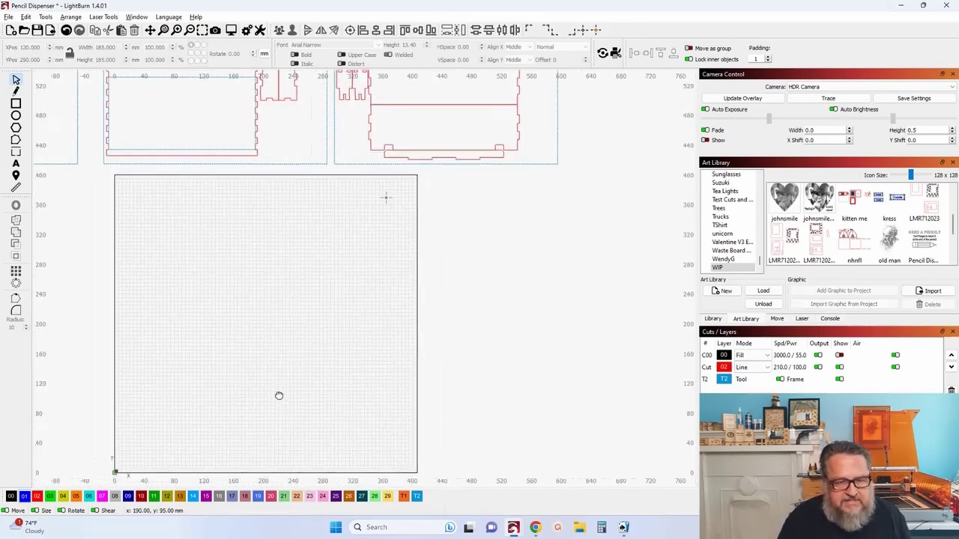
Move the small pencil-holder panel to the centre of the bed
scroll(368, 369, up, 3)
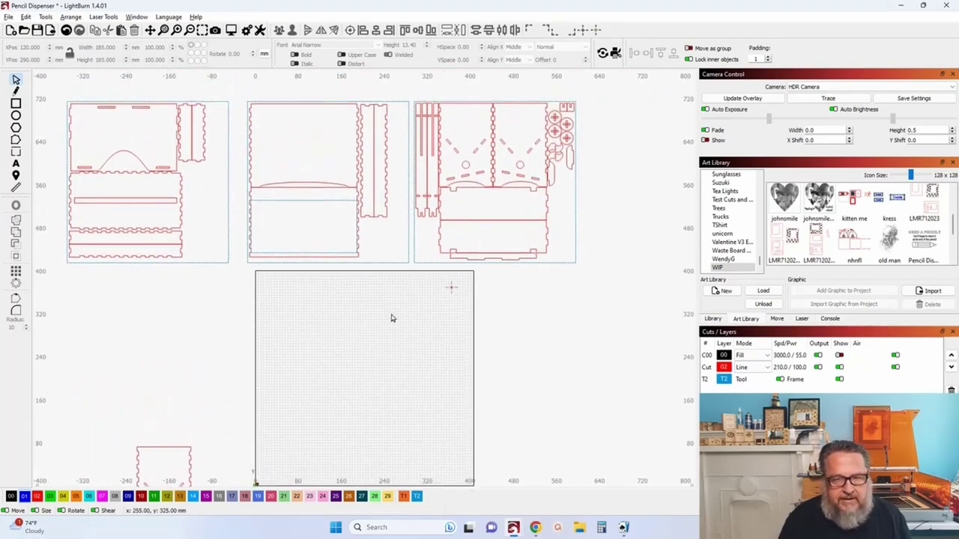
scroll(382, 360, down, 1)
drag(377, 381, 366, 240)
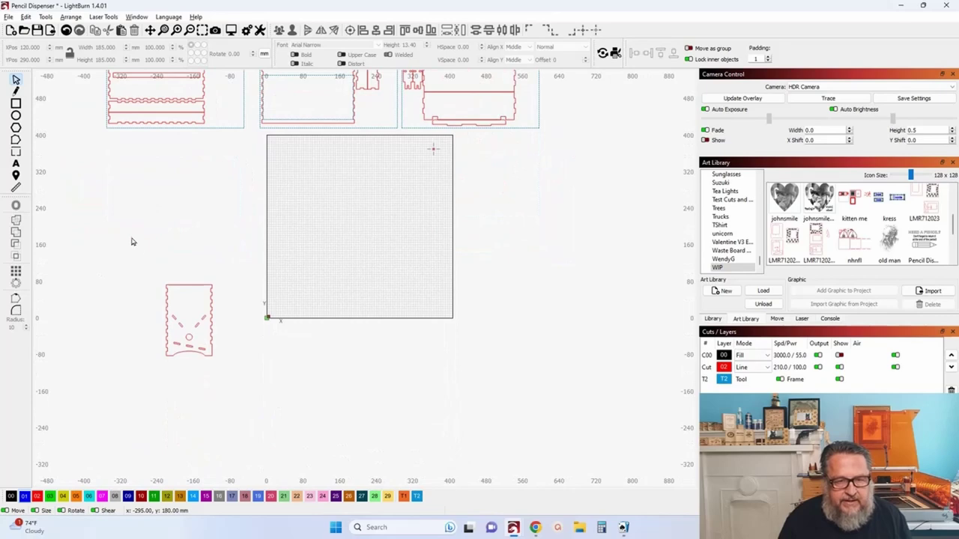
drag(133, 237, 274, 413)
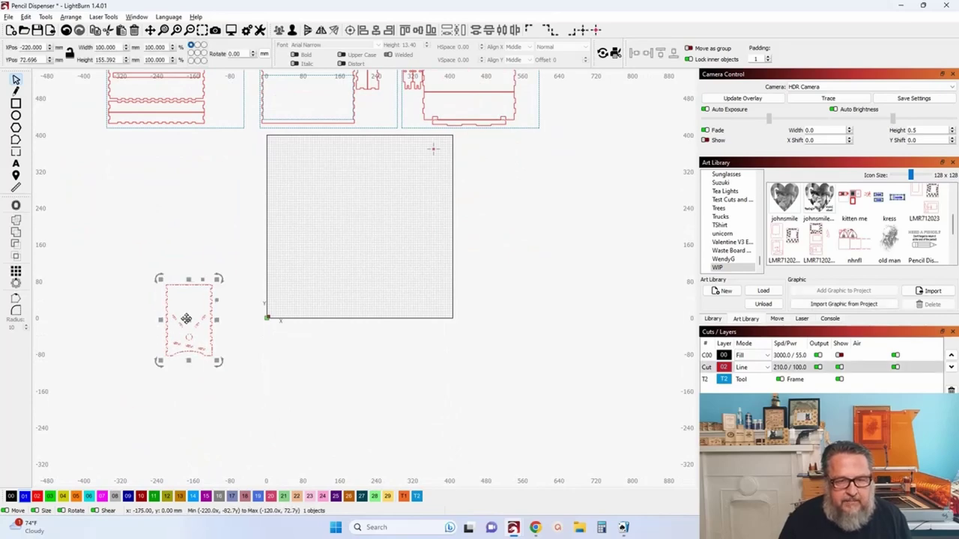
mouse_move(184, 320)
mouse_down()
mouse_move(359, 232)
mouse_move(357, 251)
mouse_move(372, 240)
mouse_move(370, 252)
mouse_move(363, 245)
mouse_up()
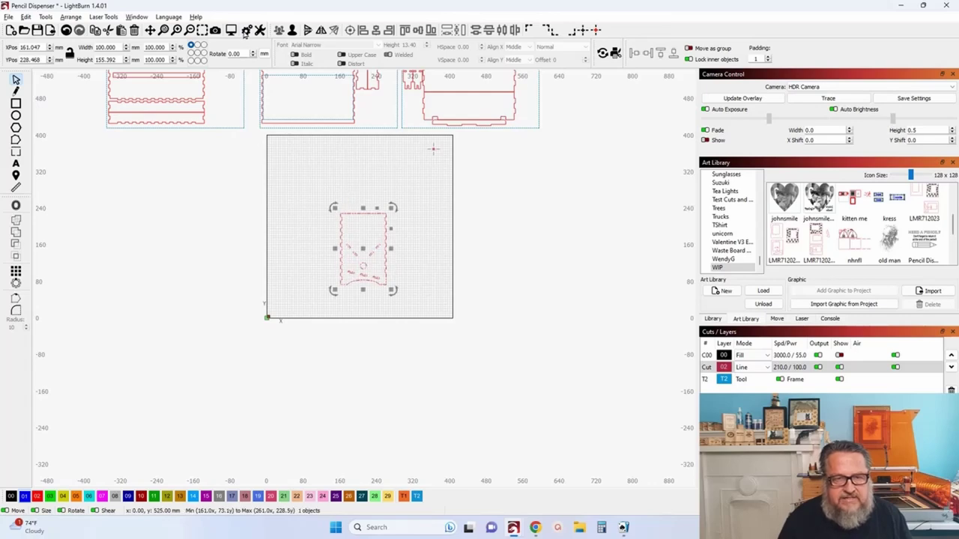
Zoom to the panel and ungroup it into 9 separate shapes
click(201, 31)
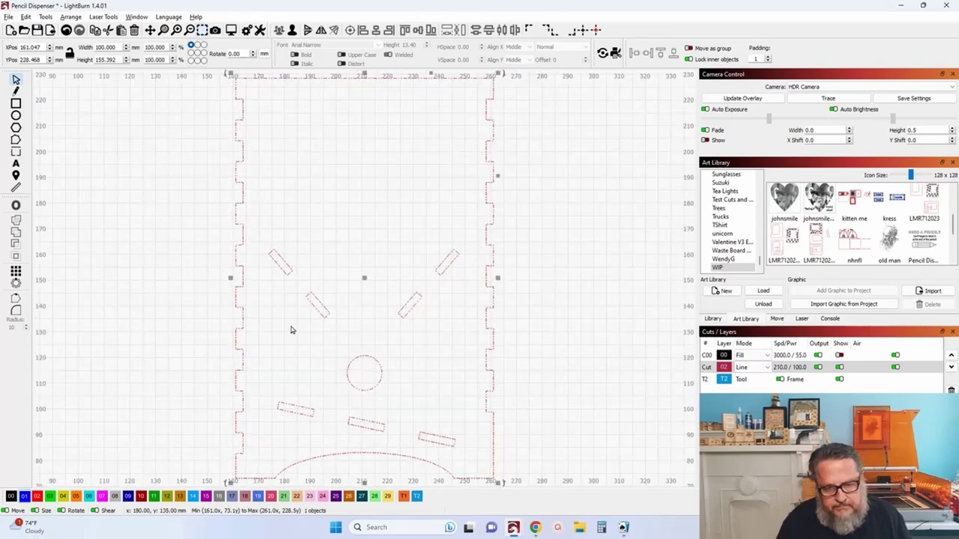
click(291, 31)
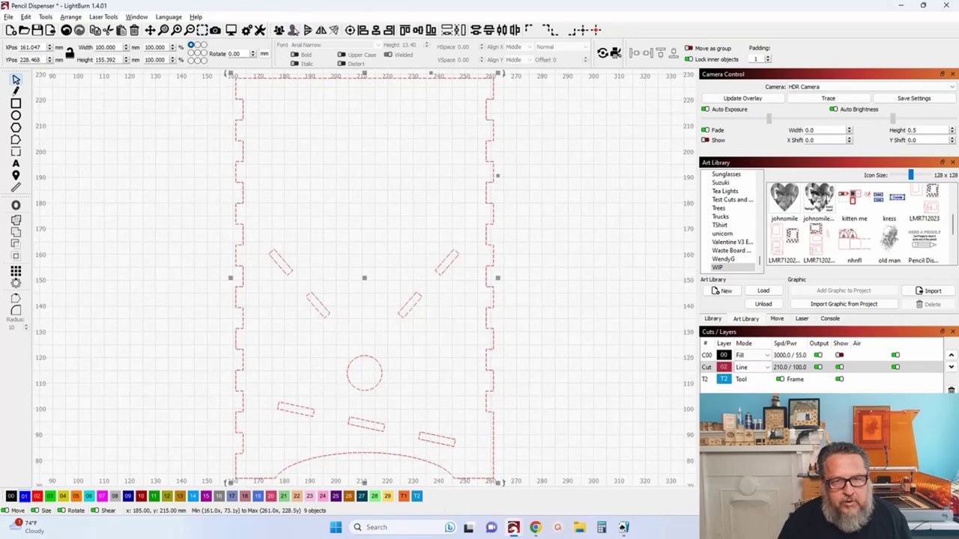
click(197, 171)
scroll(225, 270, down, 2)
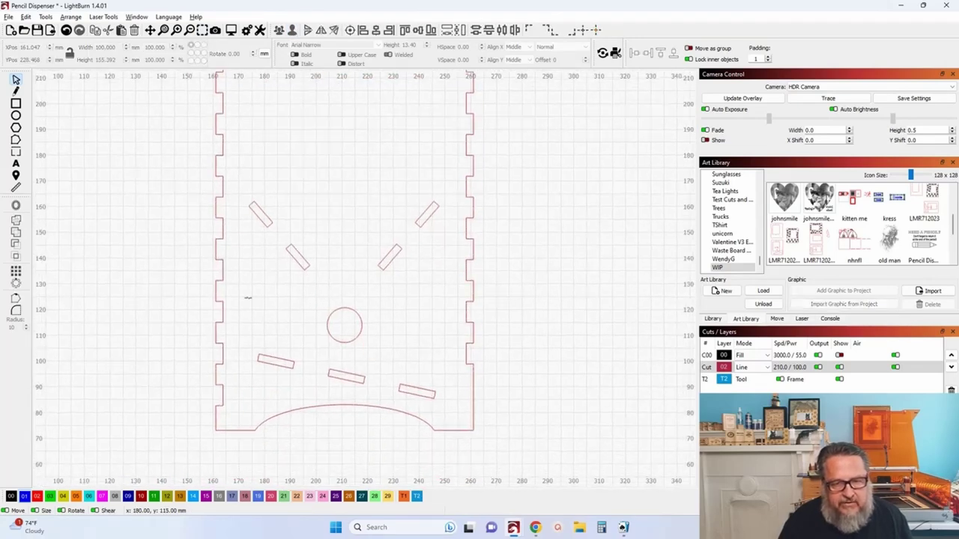
Select the lower-left, middle and lower-right slots and set the rotation anchor to their centre
click(274, 365)
click(338, 376)
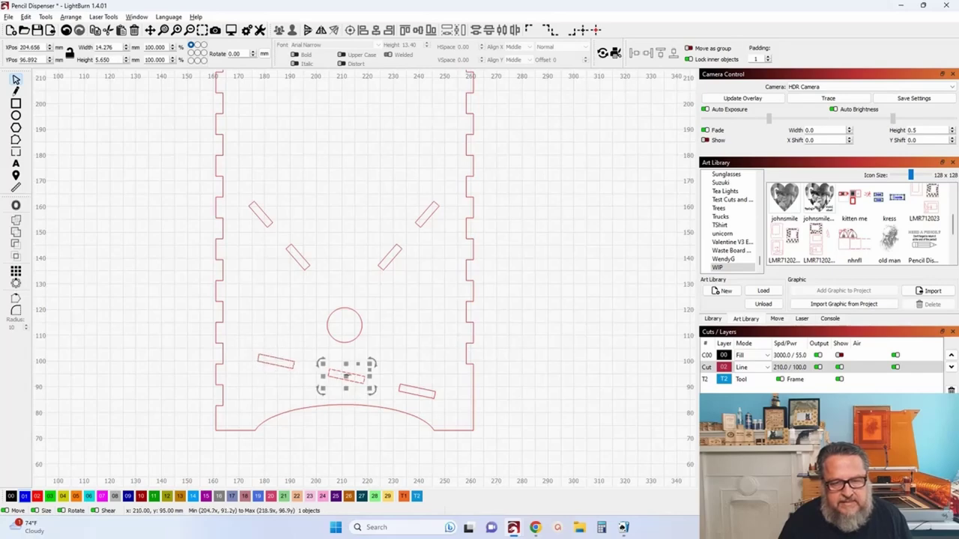
click(407, 399)
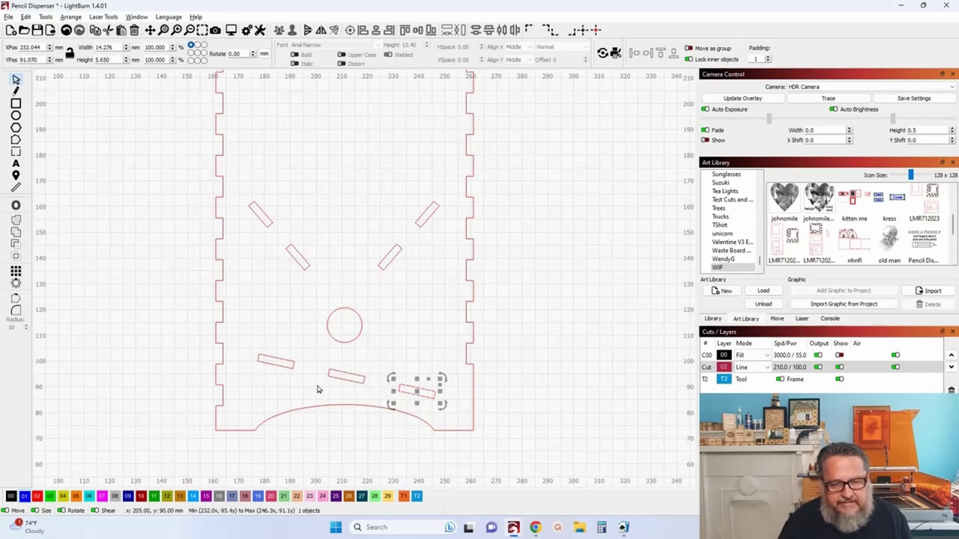
click(375, 378)
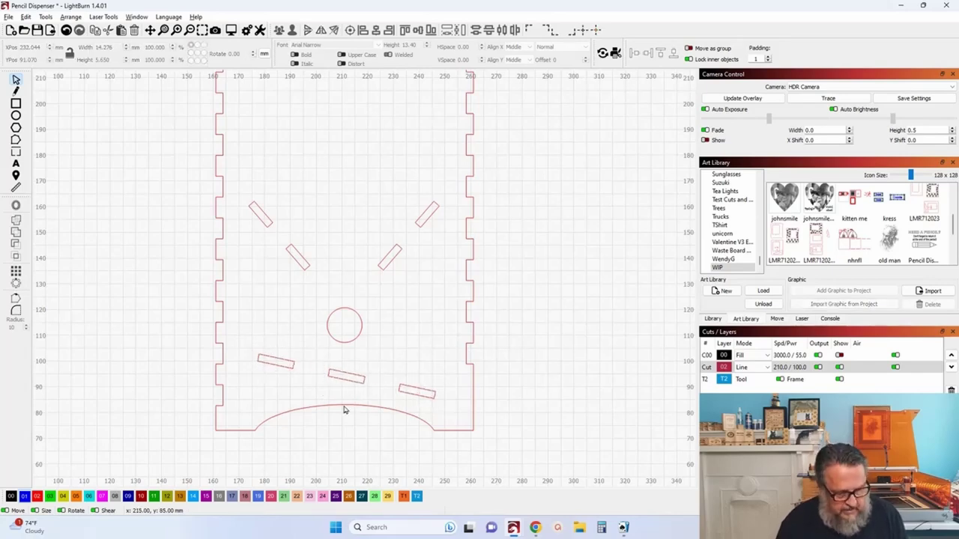
click(269, 370)
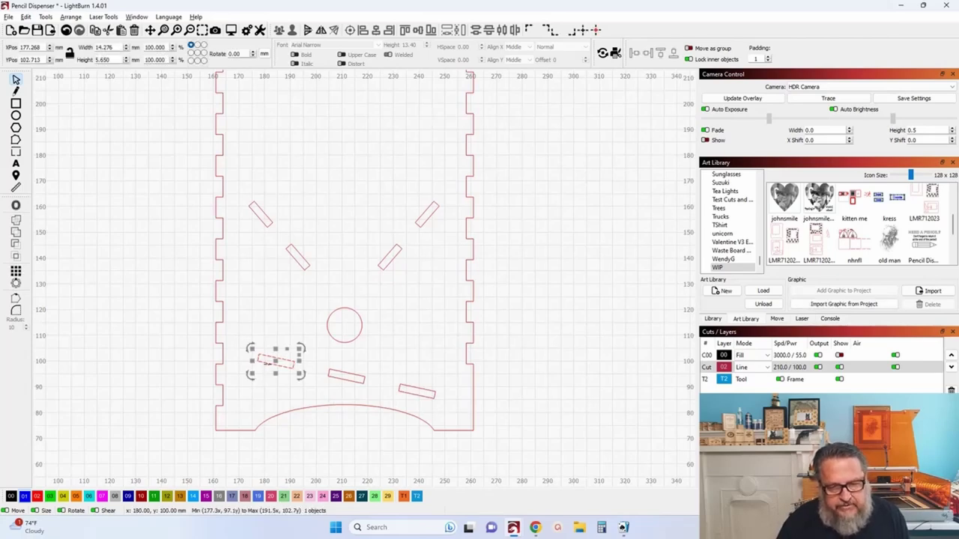
shift+click(338, 378)
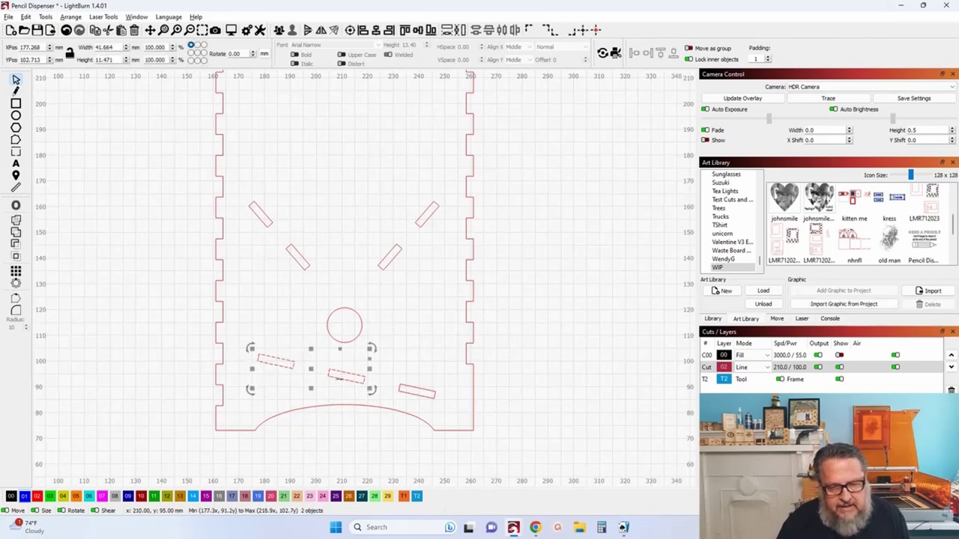
shift+click(410, 390)
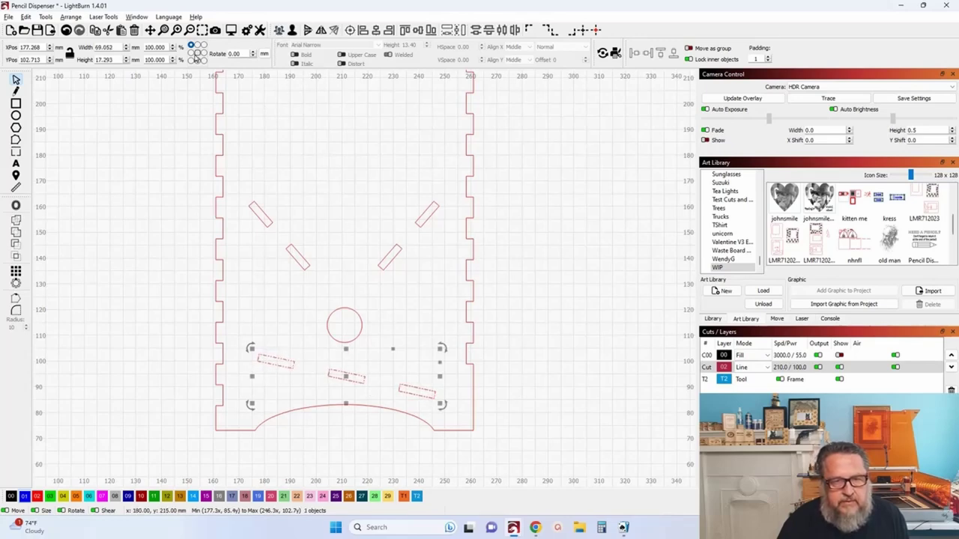
click(197, 53)
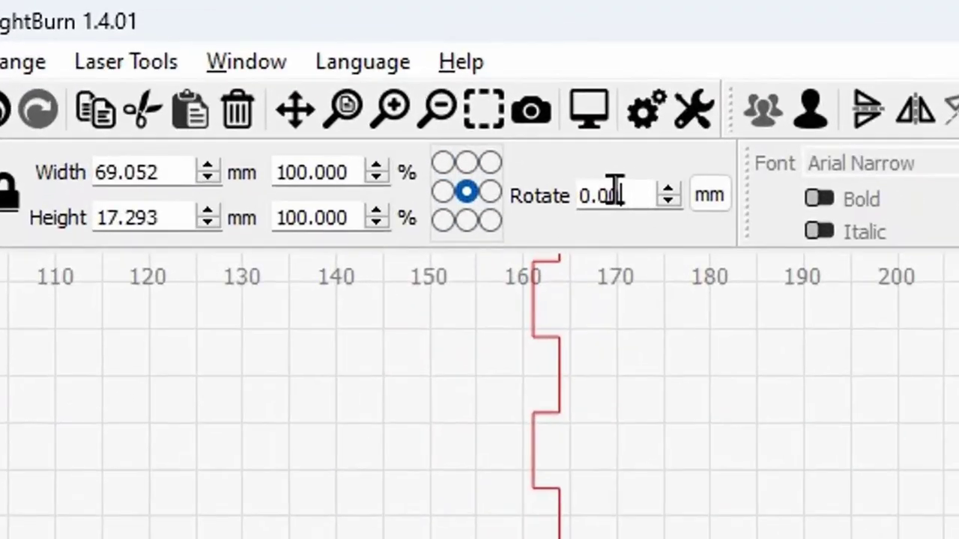
Draw a tall 5 × 35 mm test rectangle left of the panel
drag(550, 169, 526, 169)
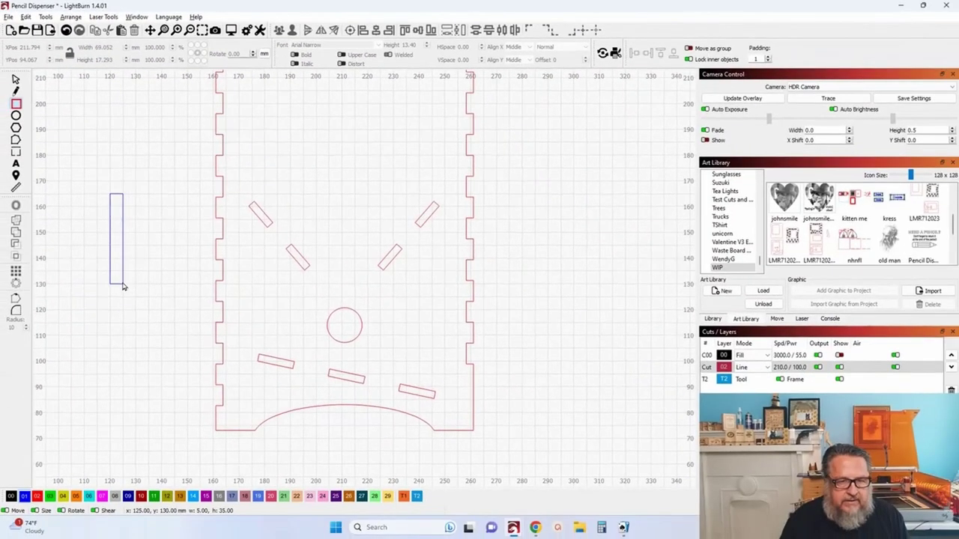
drag(124, 287, 124, 287)
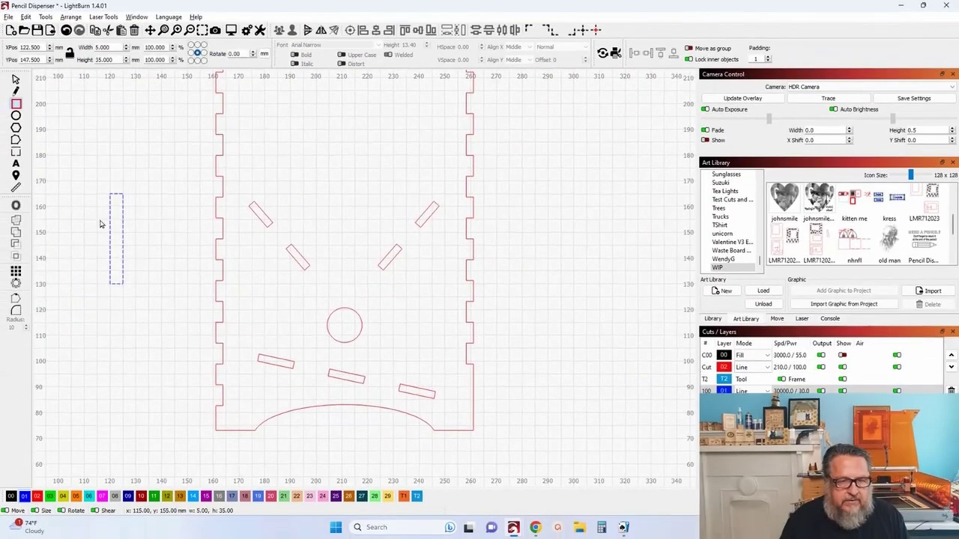
click(15, 80)
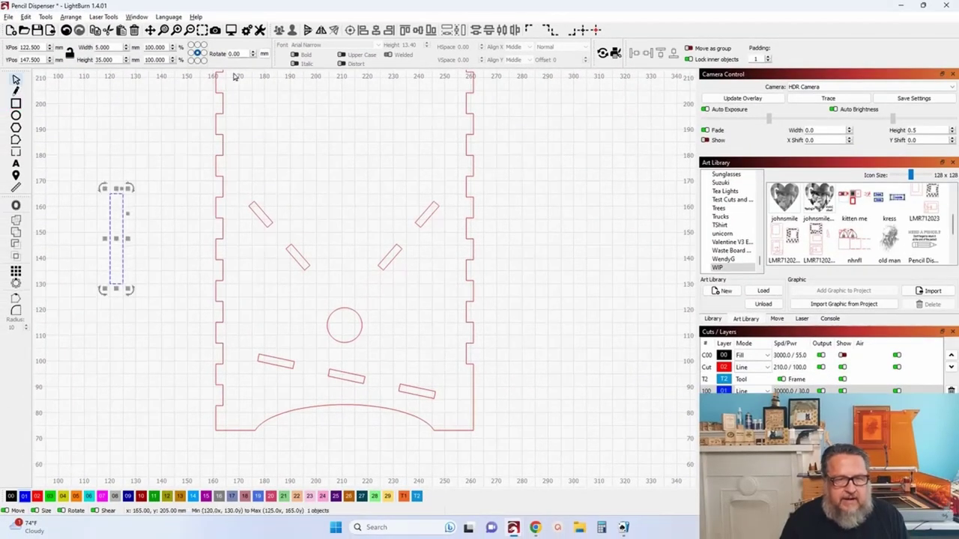
Rotate the rectangle 45°, undo it, then rotate it −45° instead
double_click(244, 53)
text(4)
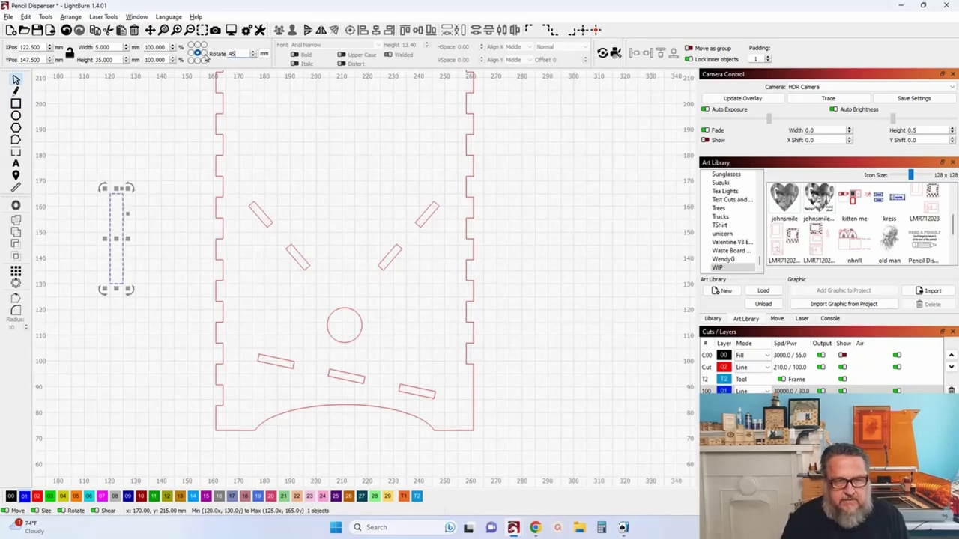
text(5)
key(Return)
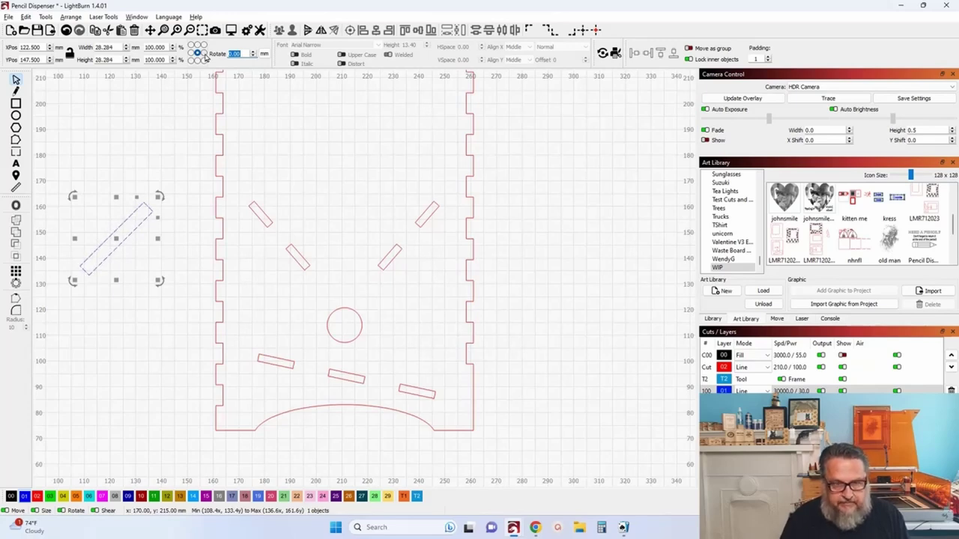
key(ctrl+z)
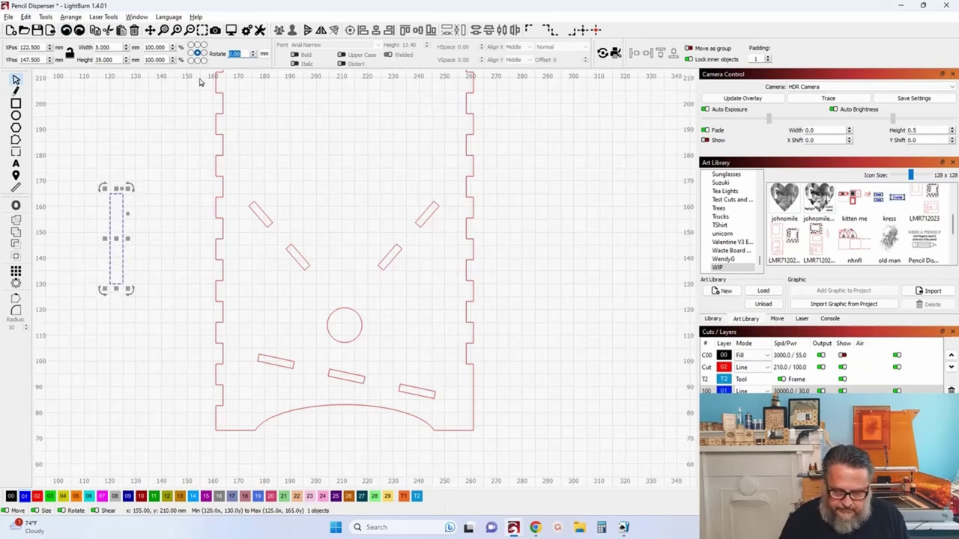
text(-)
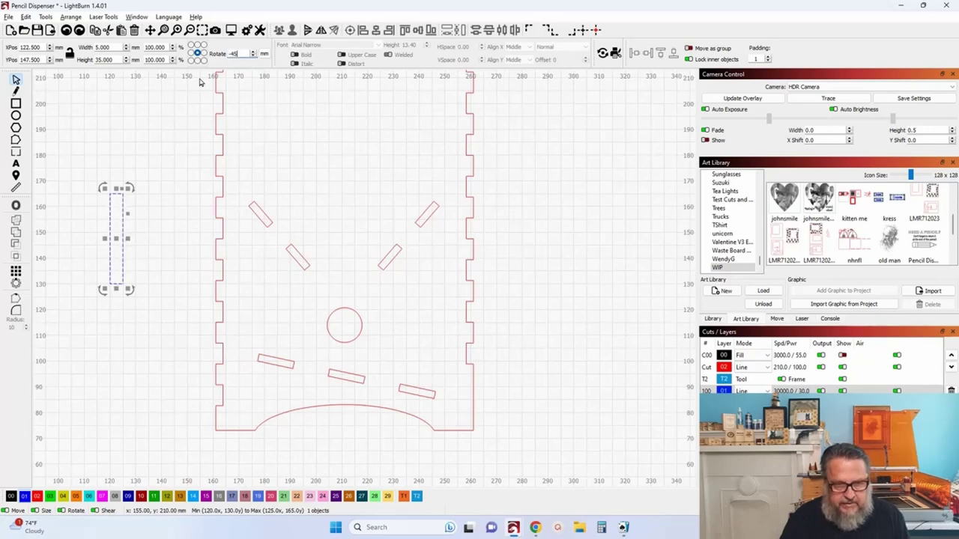
text(45)
key(Return)
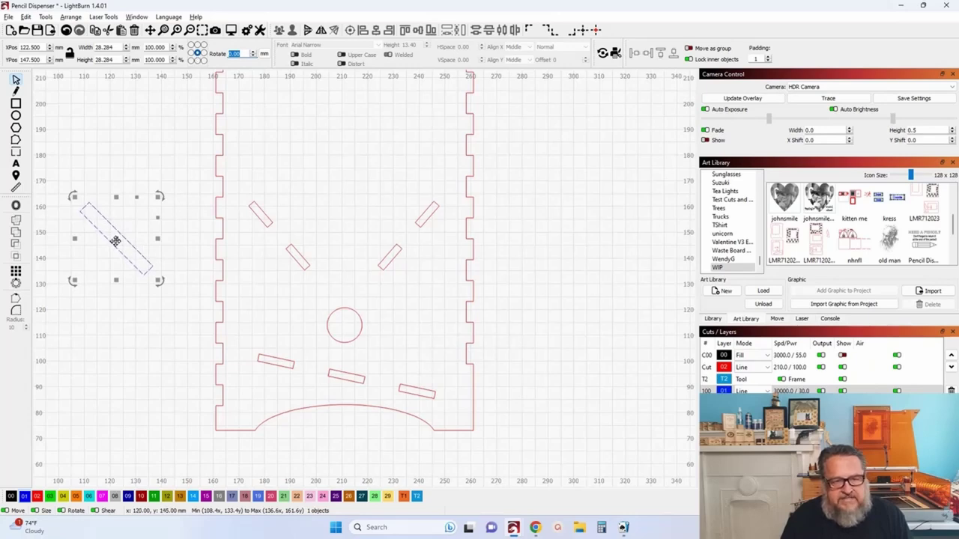
scroll(84, 218, down, 2)
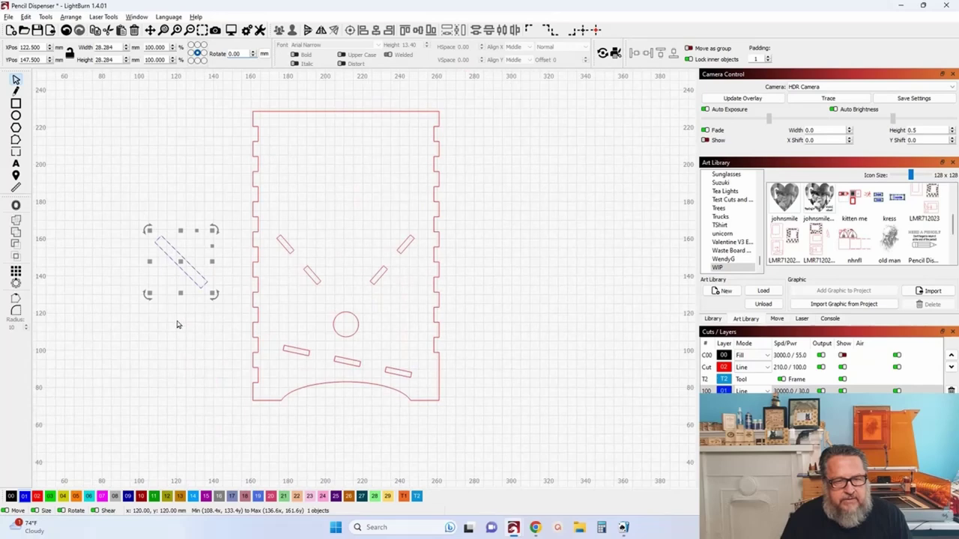
Return the rectangle upright and add a 5 mm circle centred horizontally on it
click(15, 116)
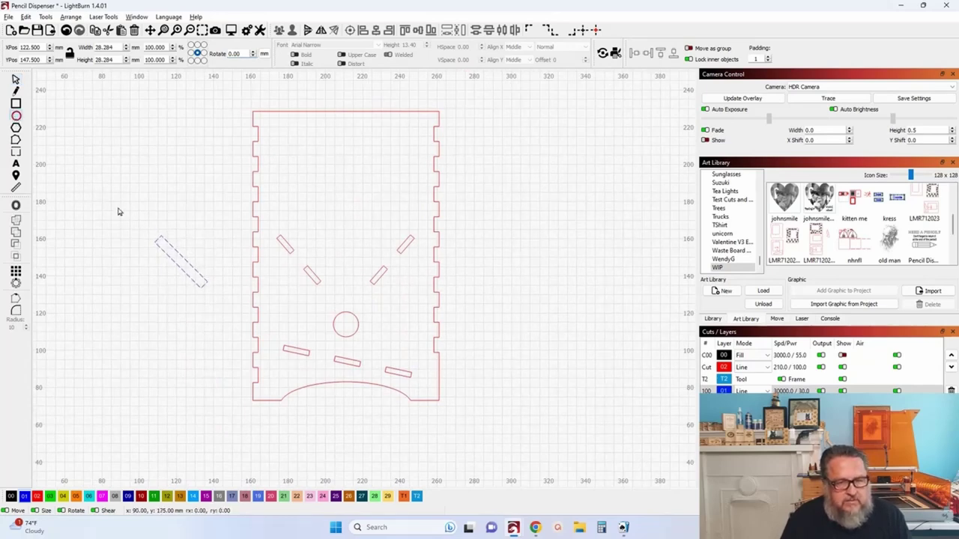
click(66, 29)
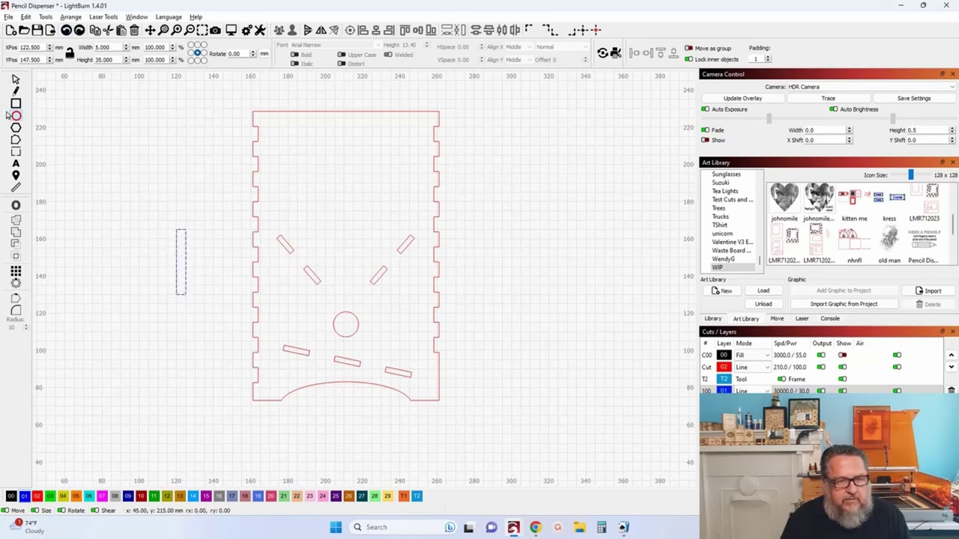
click(16, 116)
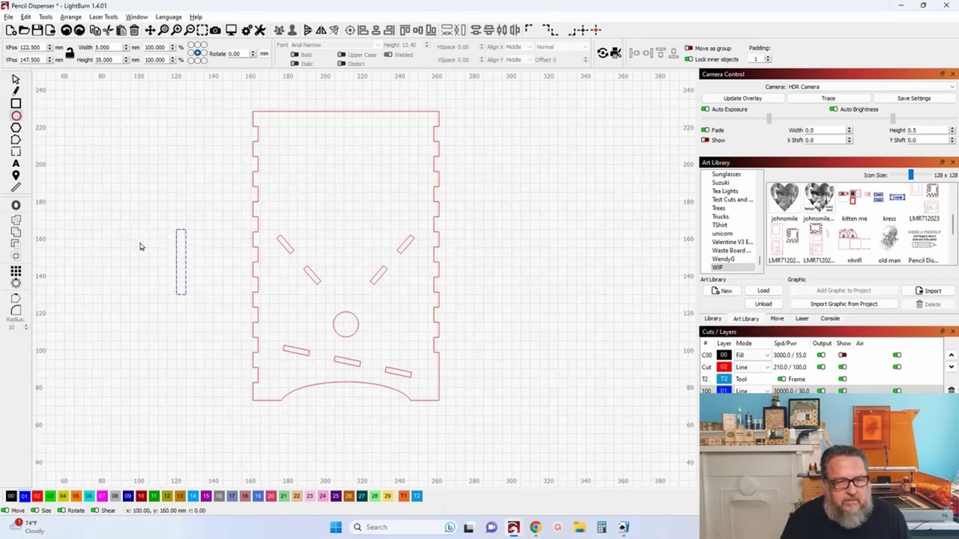
drag(143, 253, 143, 251)
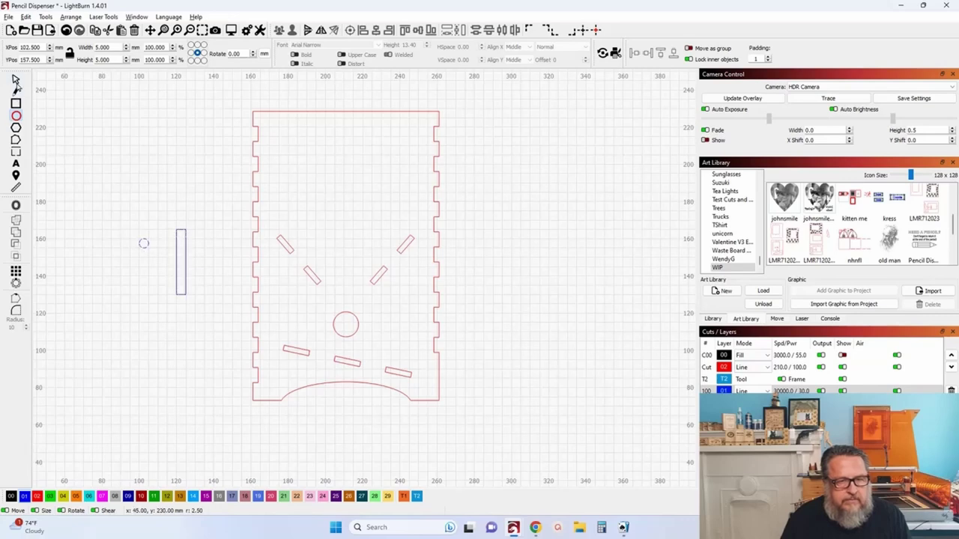
click(15, 80)
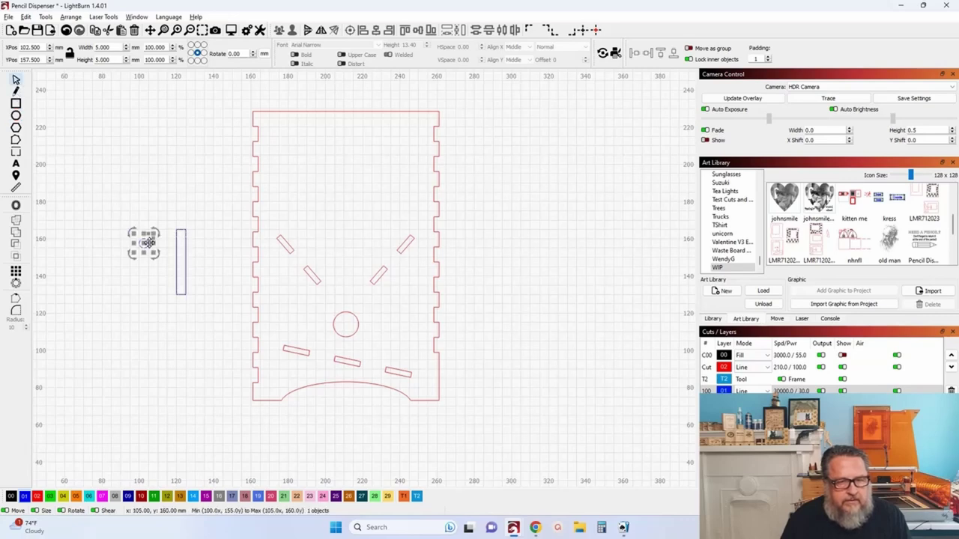
shift+click(183, 230)
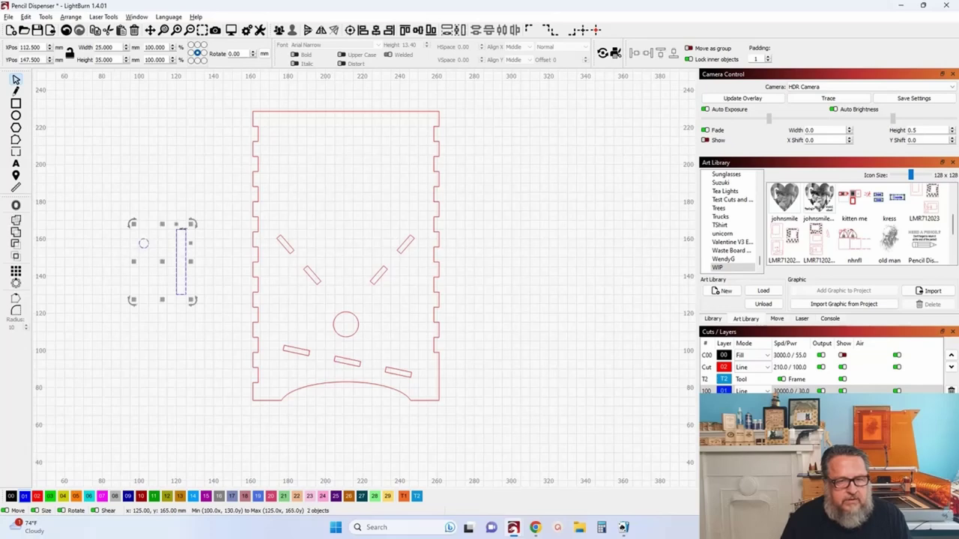
click(376, 30)
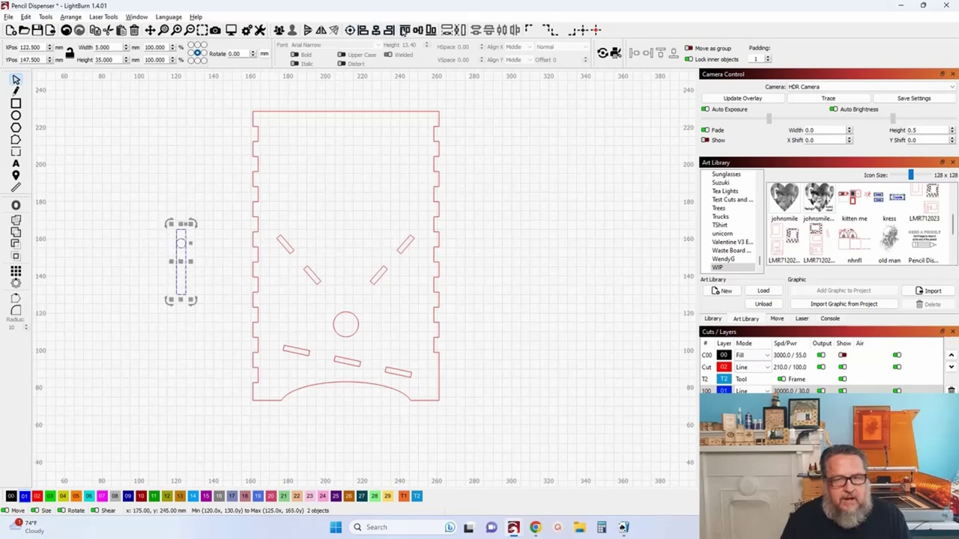
Select the top and lower circles each together with the rectangle, then deselect and zoom out
scroll(191, 208, up, 3)
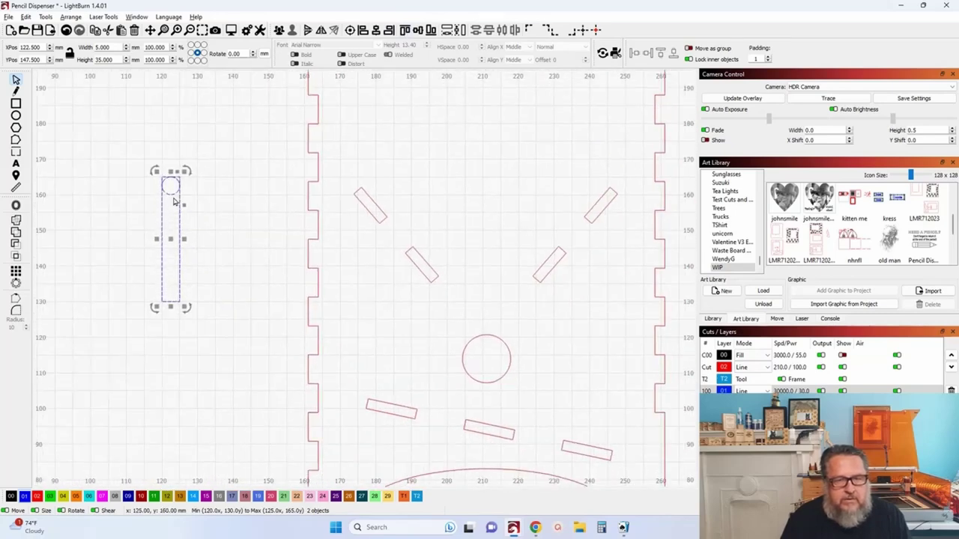
click(173, 201)
click(172, 192)
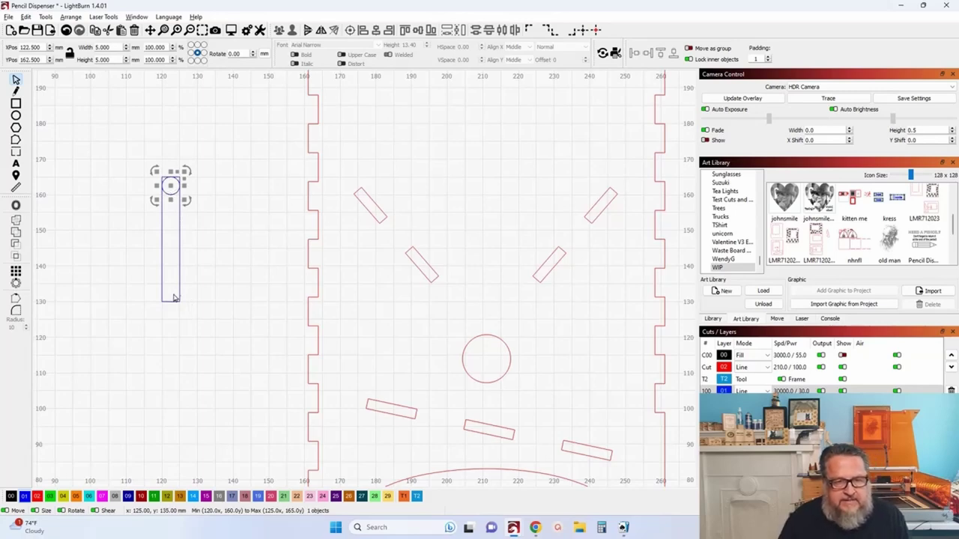
shift+click(172, 307)
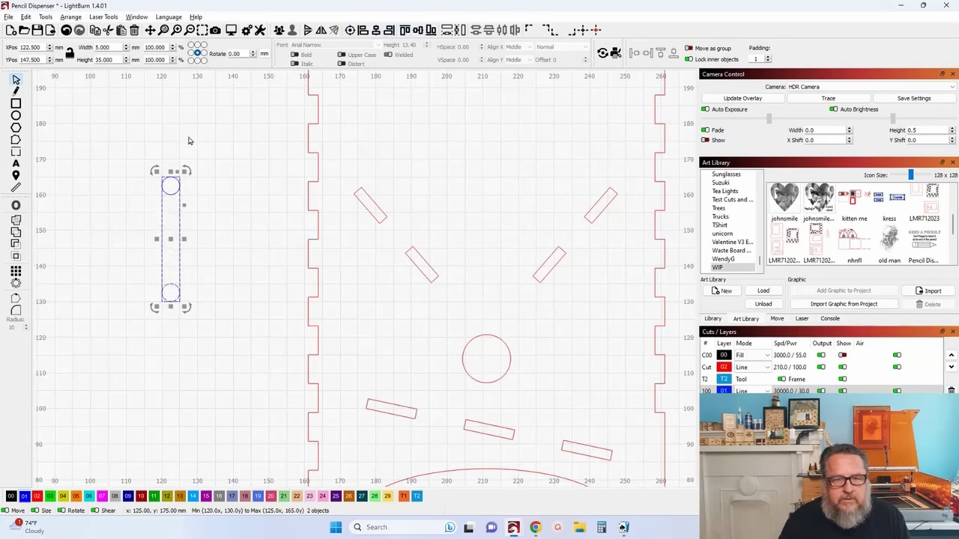
click(200, 209)
click(179, 283)
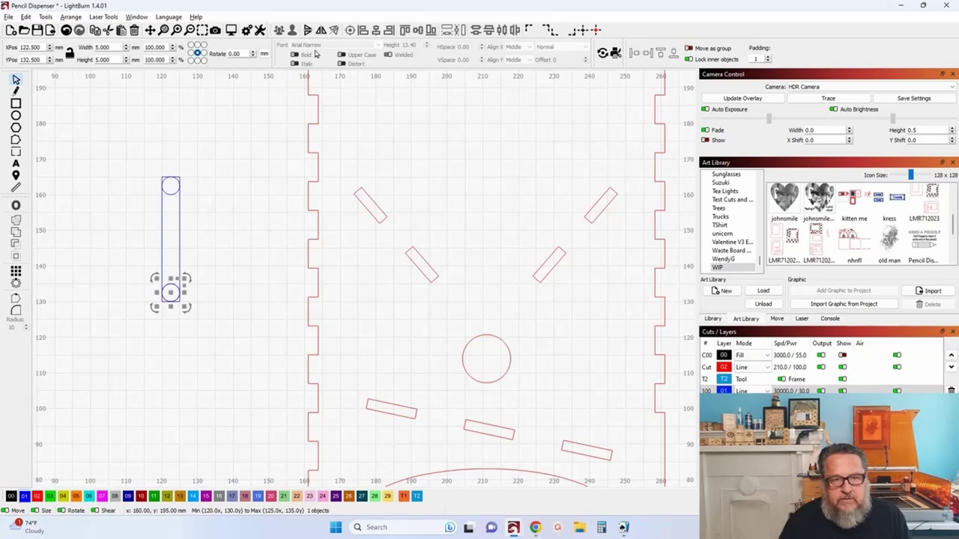
shift+click(178, 217)
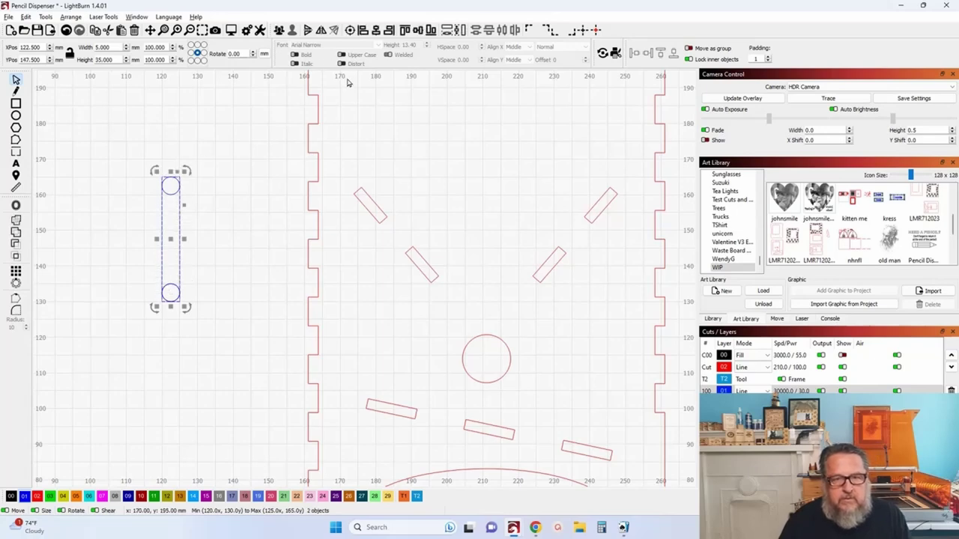
key(Escape)
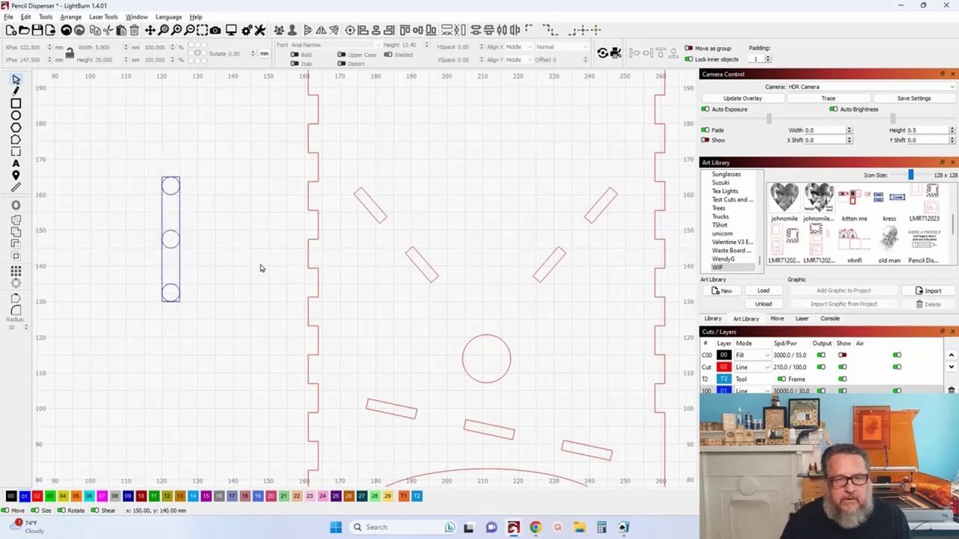
scroll(258, 276, down, 2)
Rotate the slot 45° about its centre, then undo the rotation
click(187, 234)
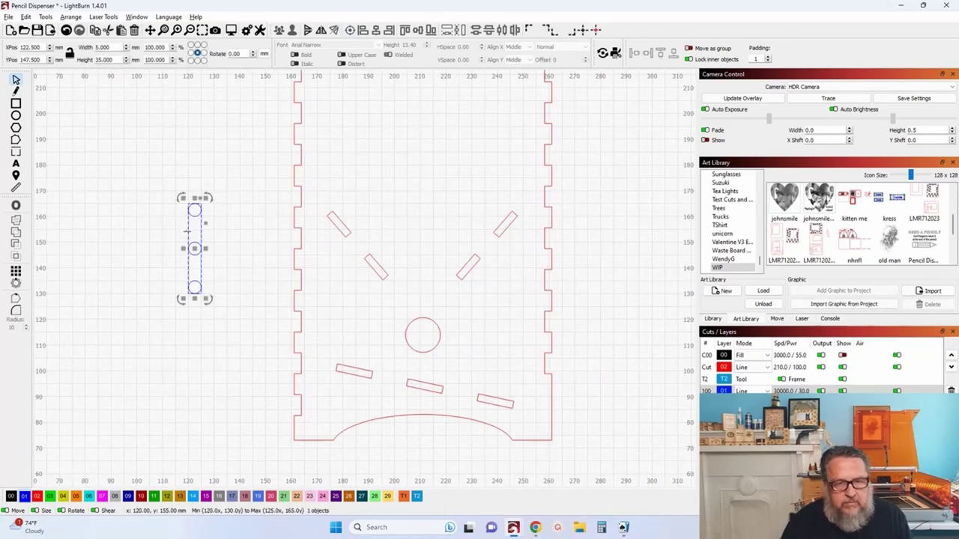
click(238, 56)
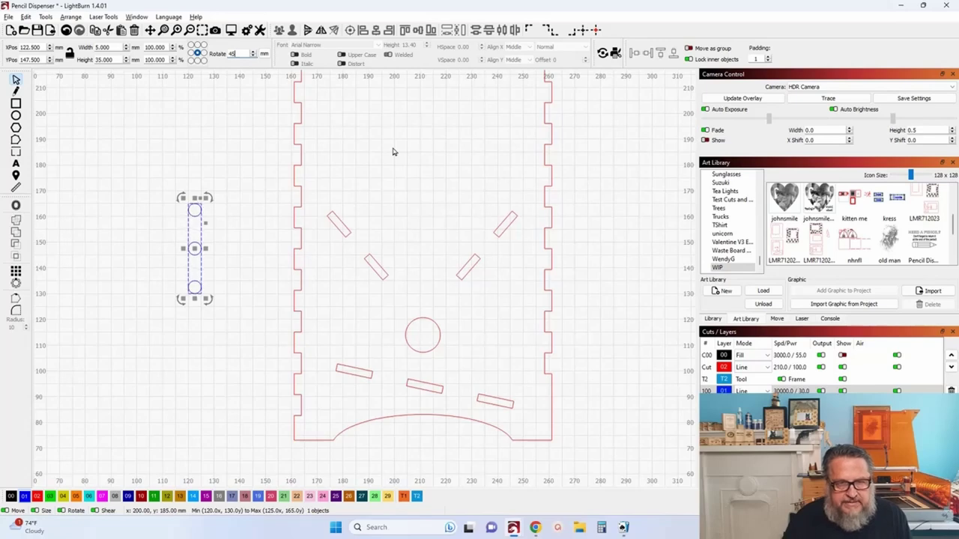
text(45)
key(Return)
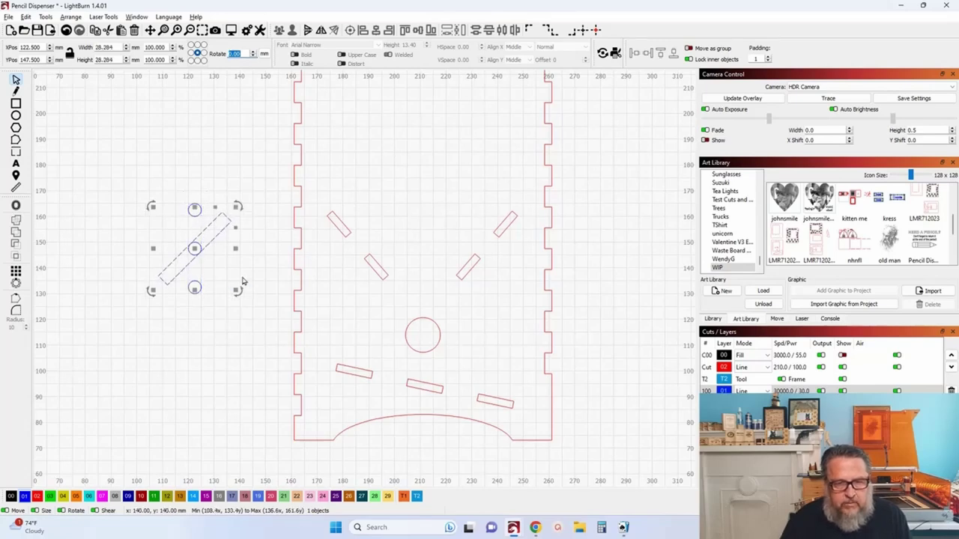
scroll(193, 256, up, 5)
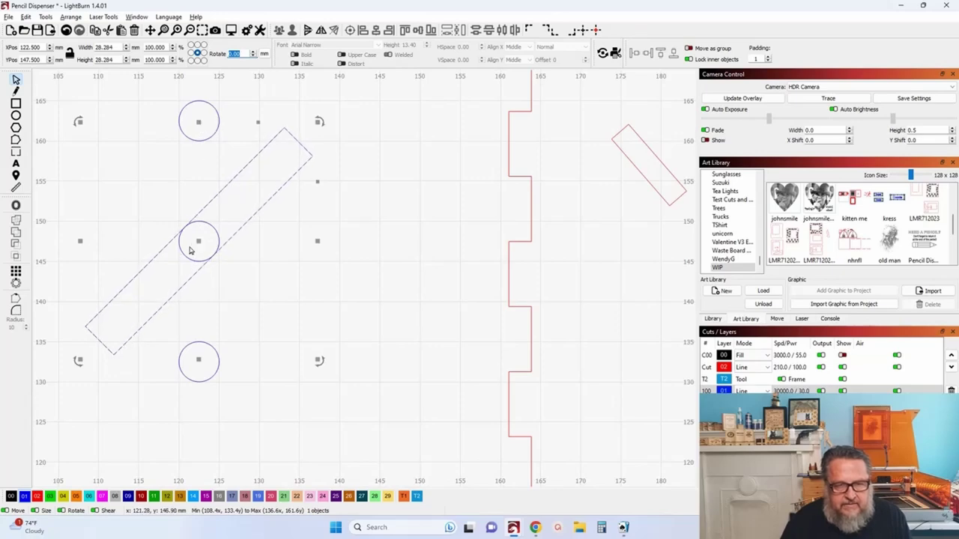
scroll(181, 233, down, 4)
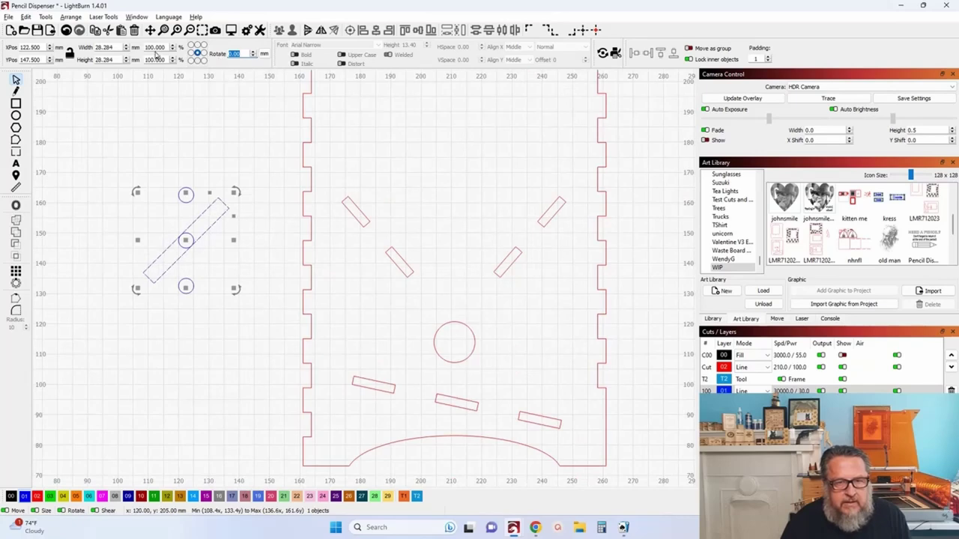
click(66, 30)
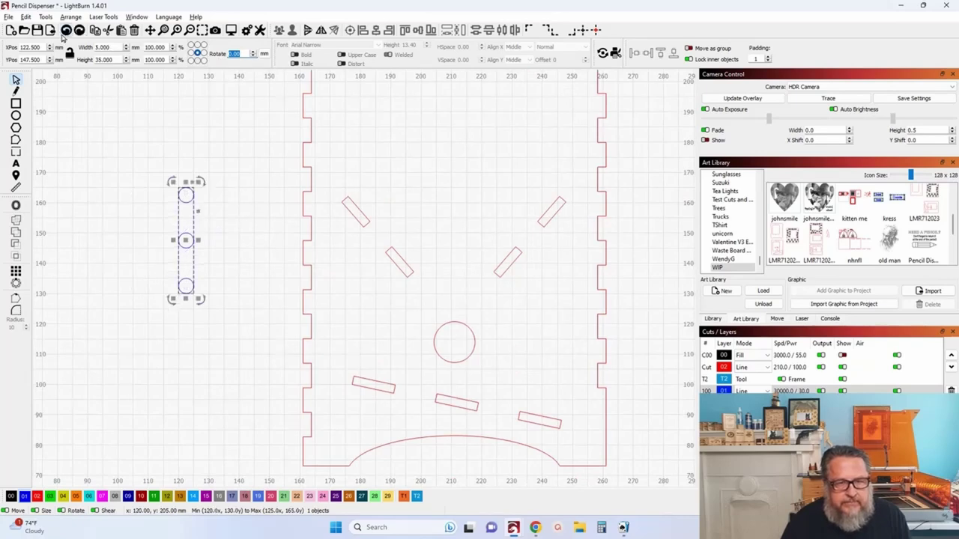
Rotate the slot 45° about its top-middle point, then undo it
click(197, 45)
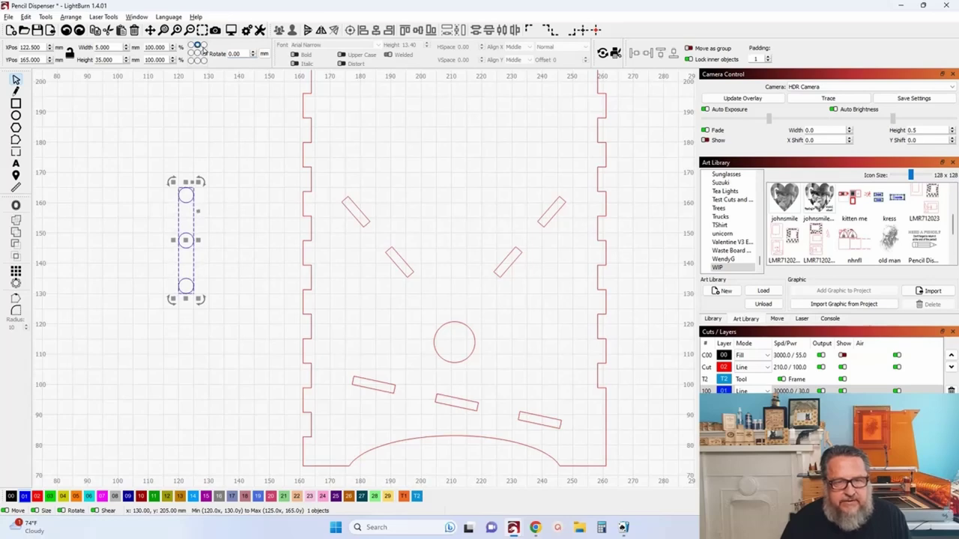
double_click(235, 54)
text(45)
key(Return)
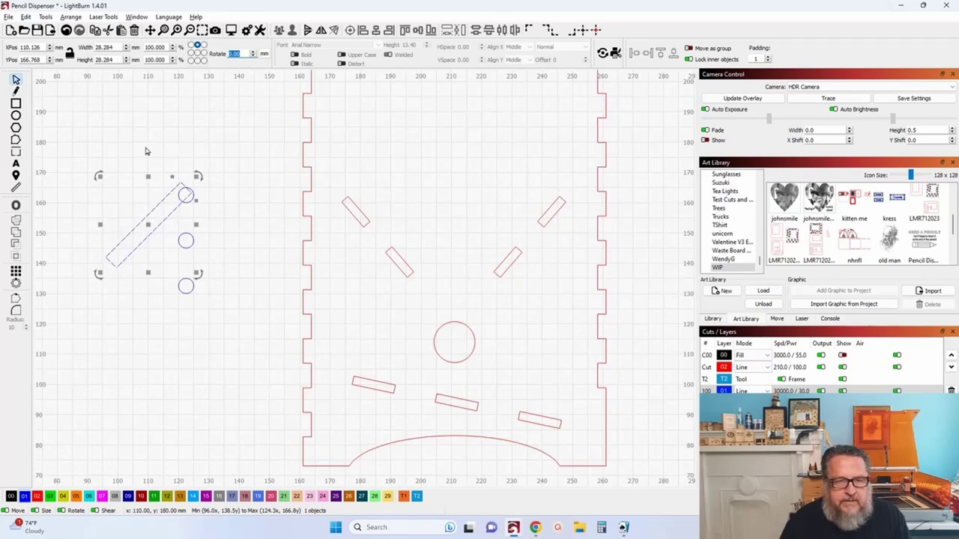
scroll(145, 150, down, 2)
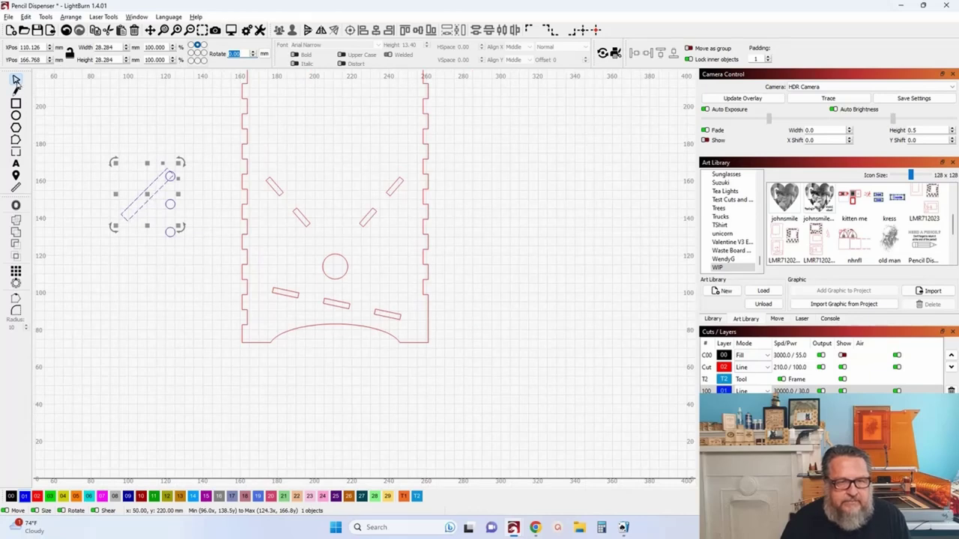
key(ctrl+z)
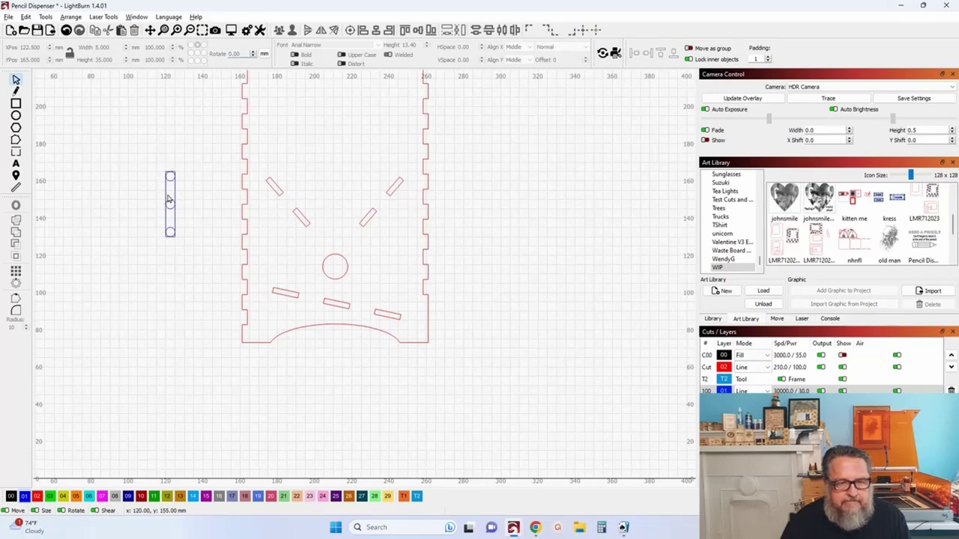
Stretch the upright slot into a wide rectangle and group the first column of three circles
click(166, 198)
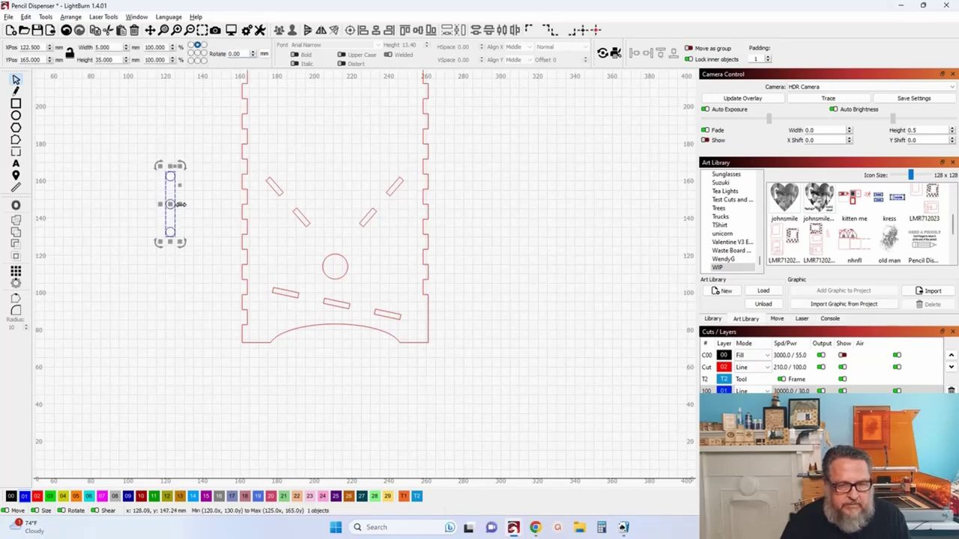
drag(180, 204, 211, 206)
drag(163, 163, 189, 258)
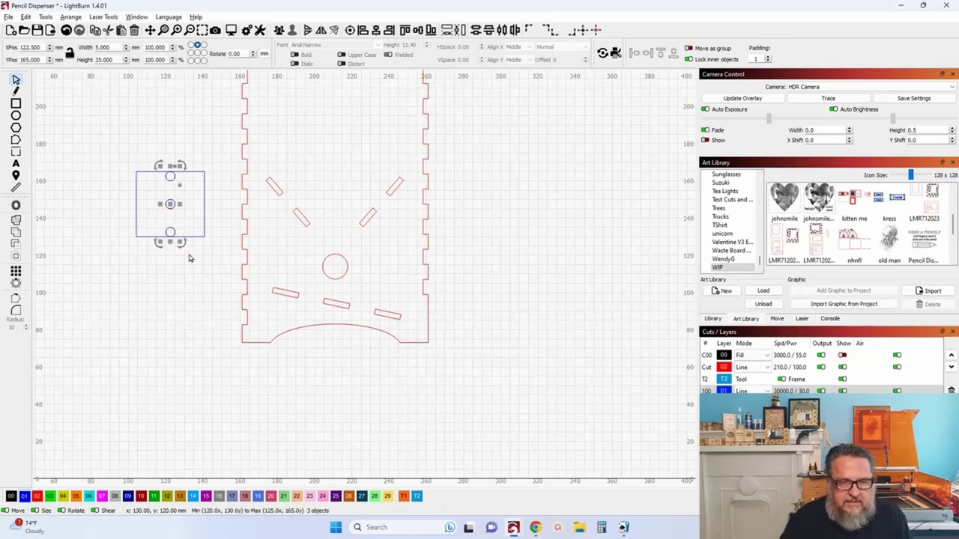
click(282, 32)
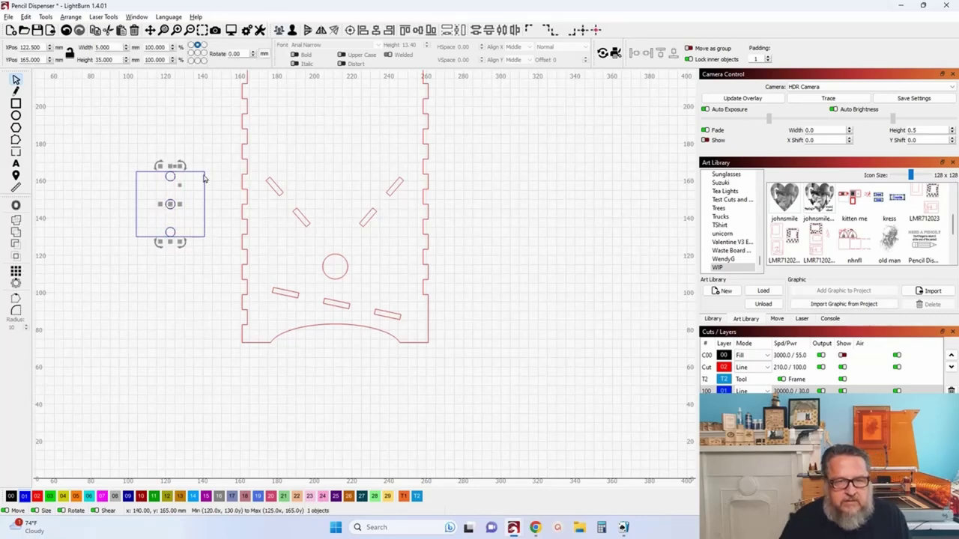
shift+click(136, 170)
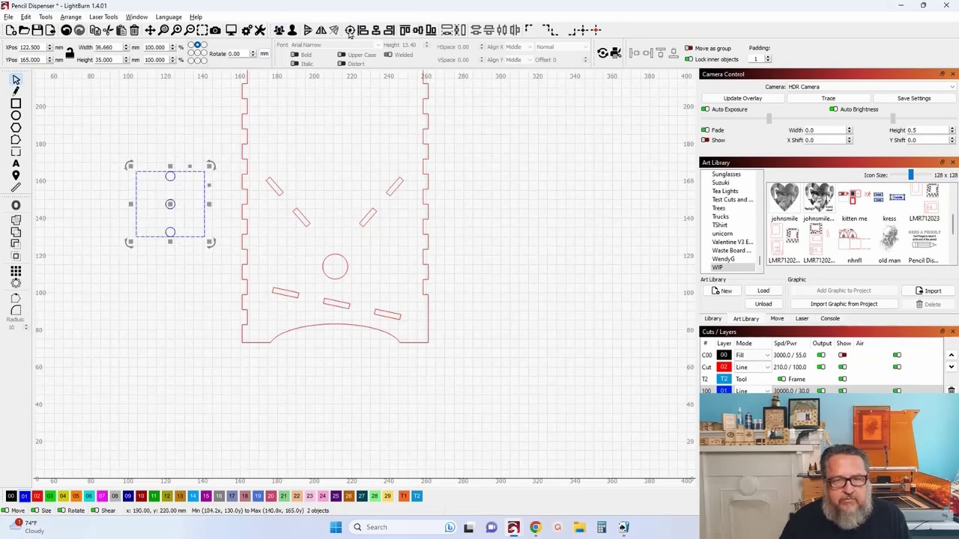
click(55, 124)
Group the middle circle column and align the circles to the rectangle's right edge
drag(152, 159, 186, 274)
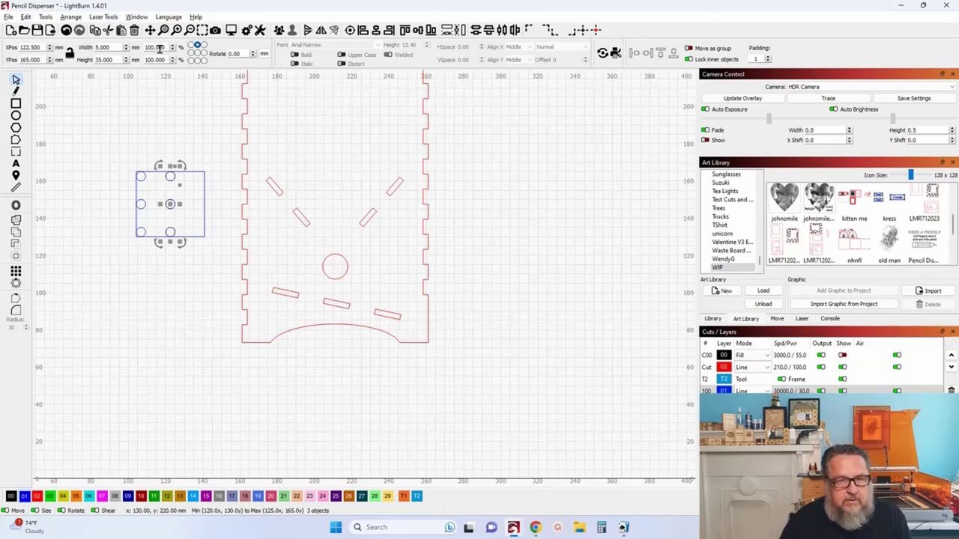
click(275, 28)
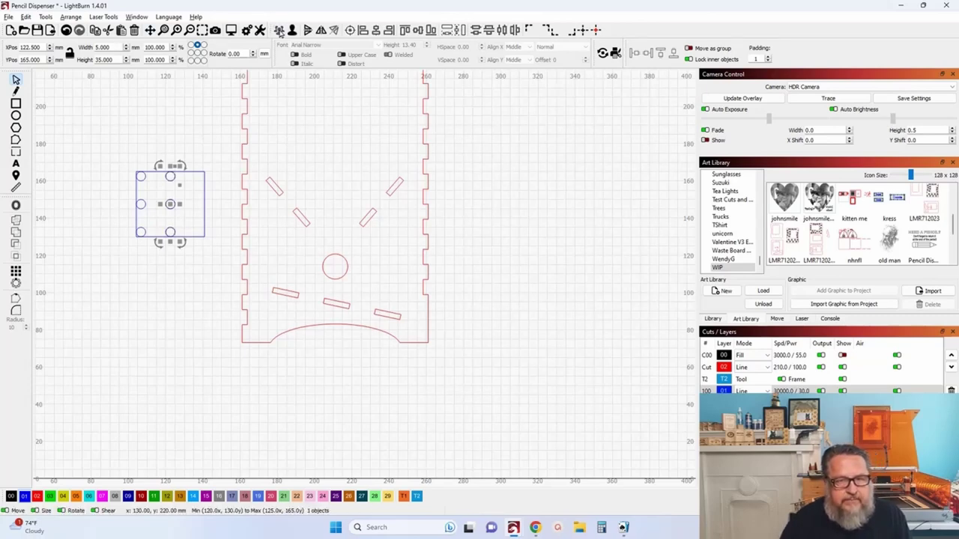
shift+click(204, 191)
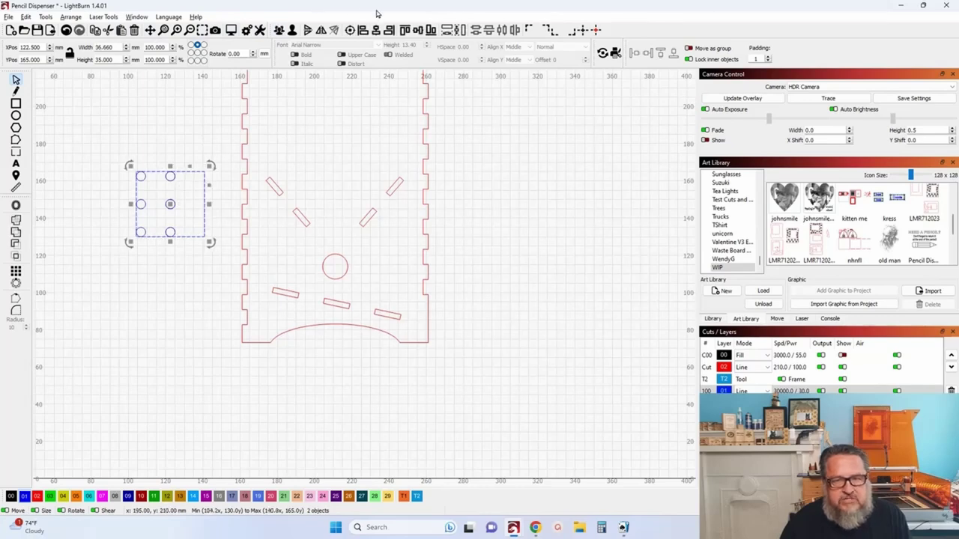
click(389, 31)
click(163, 143)
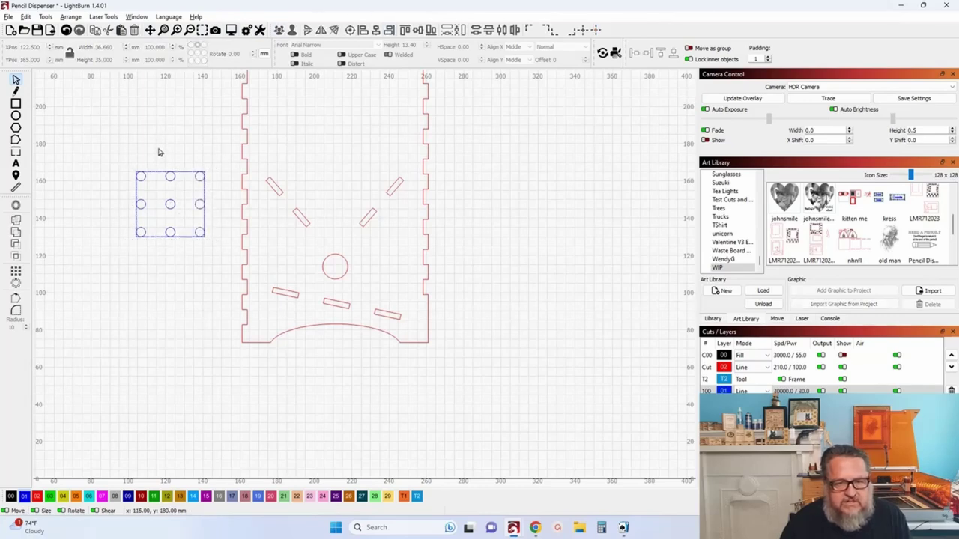
Select the right-edge circles, then the rectangle with all nine circles, and bring the side panel into view
drag(184, 153, 228, 246)
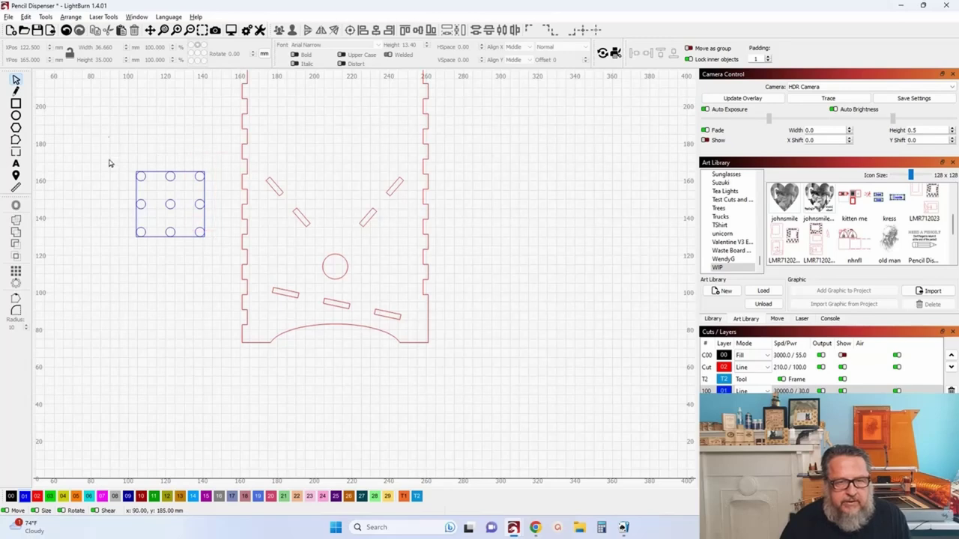
drag(129, 199, 216, 260)
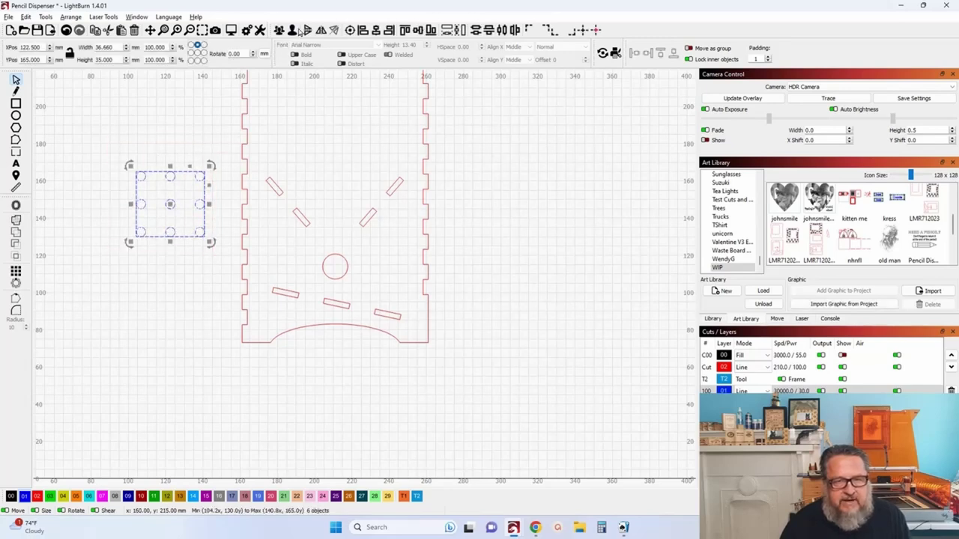
click(174, 112)
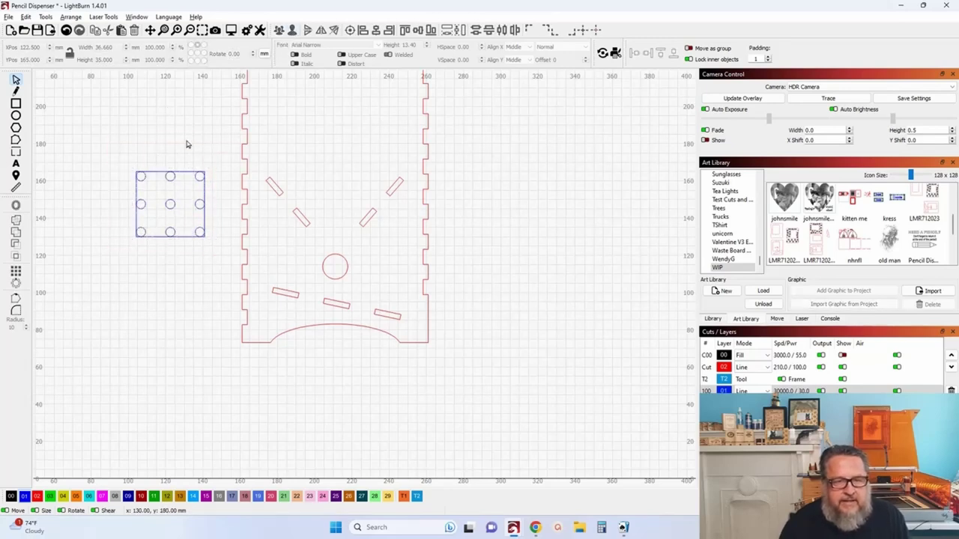
drag(180, 135, 198, 216)
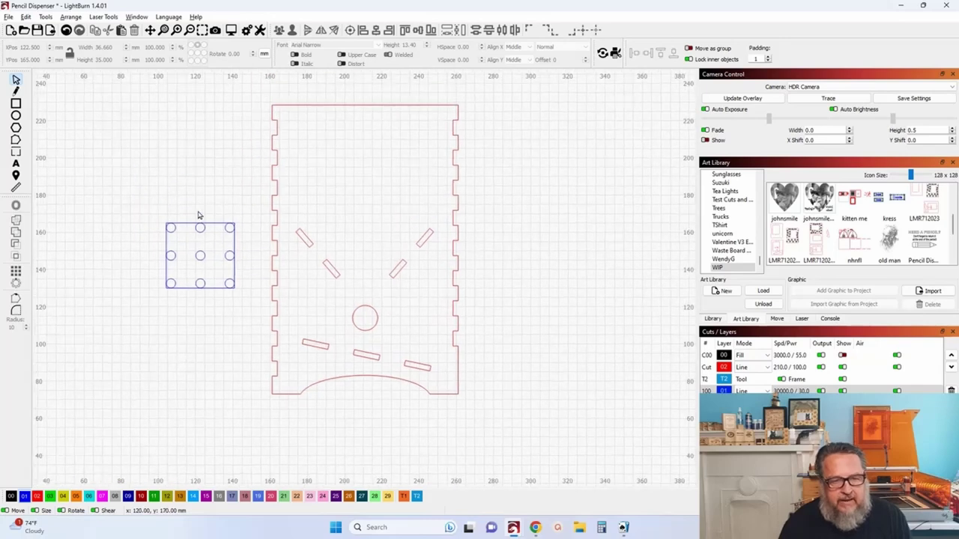
Rotate the circle-grid rectangle 45° about its bottom-left corner
click(166, 247)
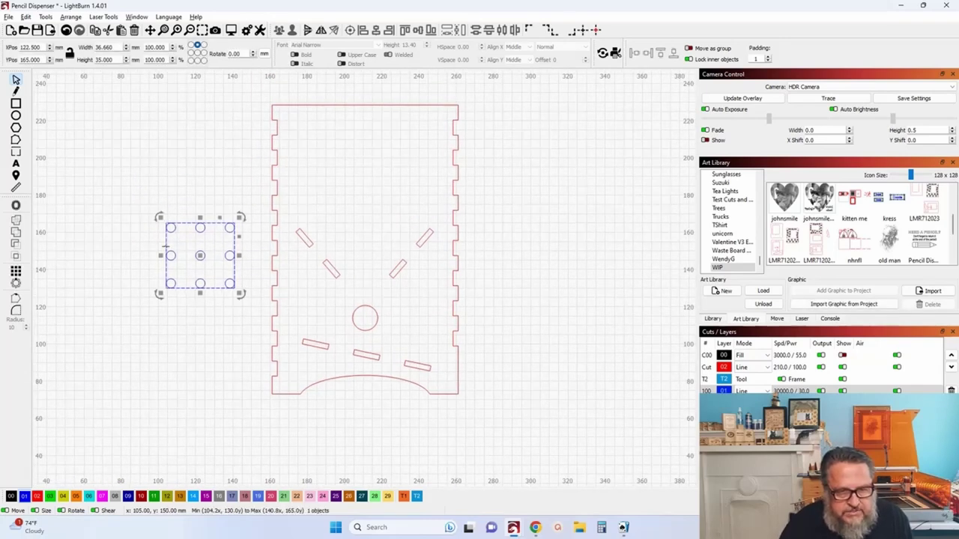
click(192, 61)
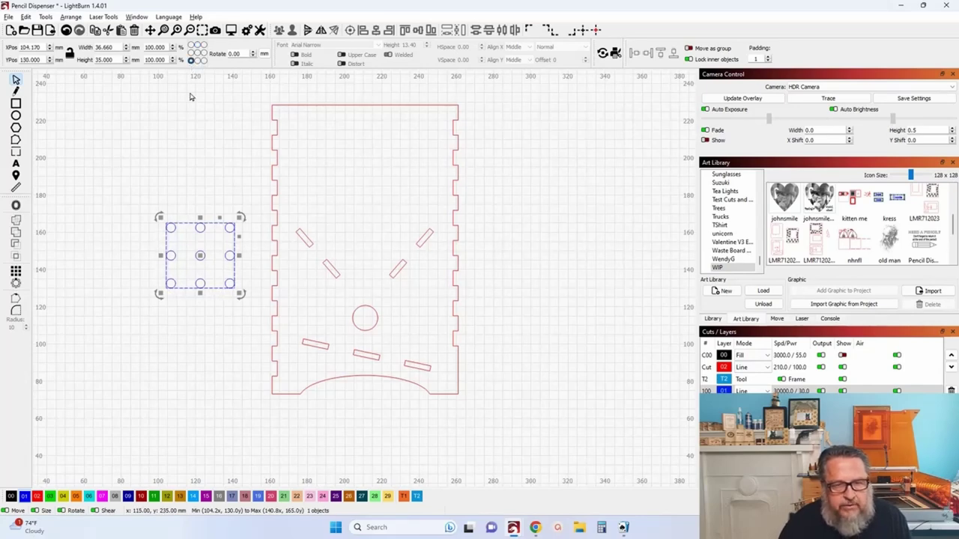
click(241, 56)
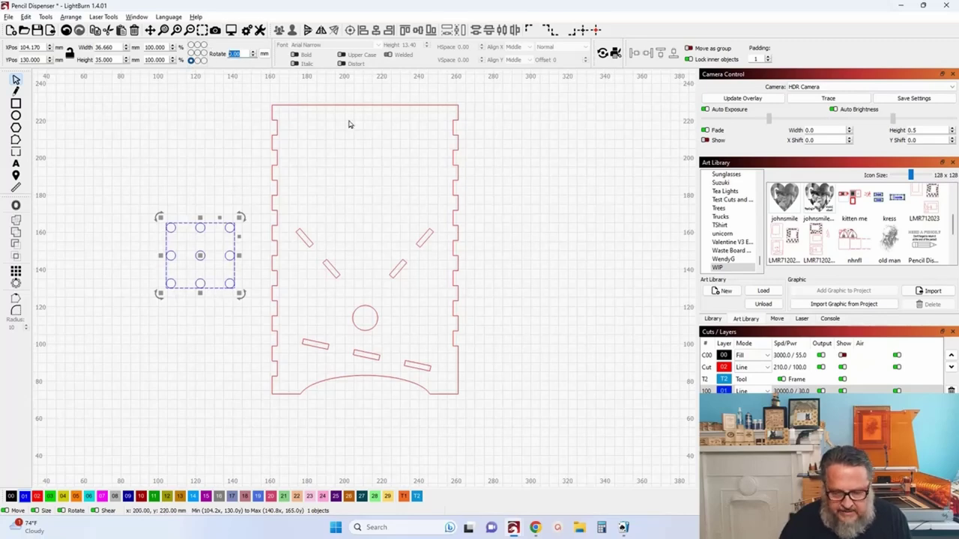
text(45)
key(Return)
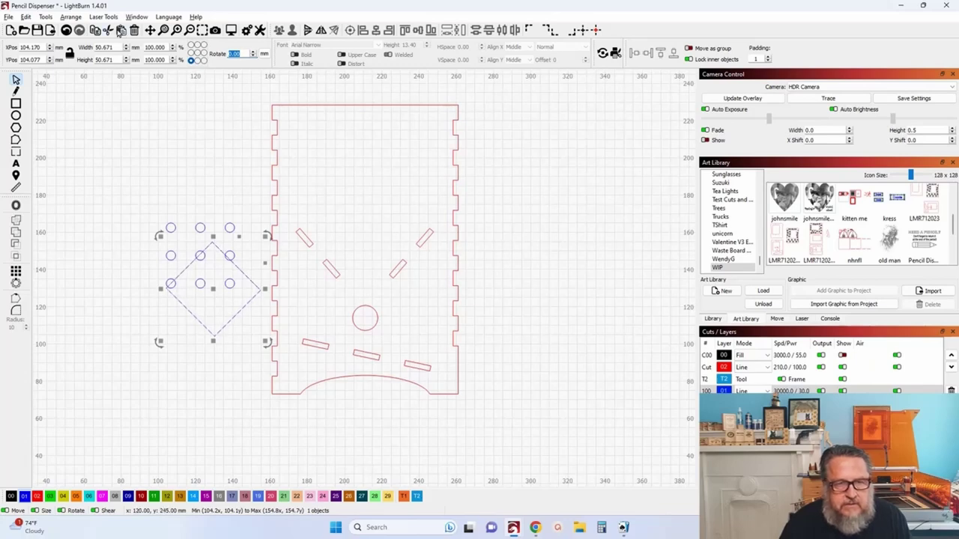
Undo, then rotate the grid 45° about its bottom centre instead
click(66, 30)
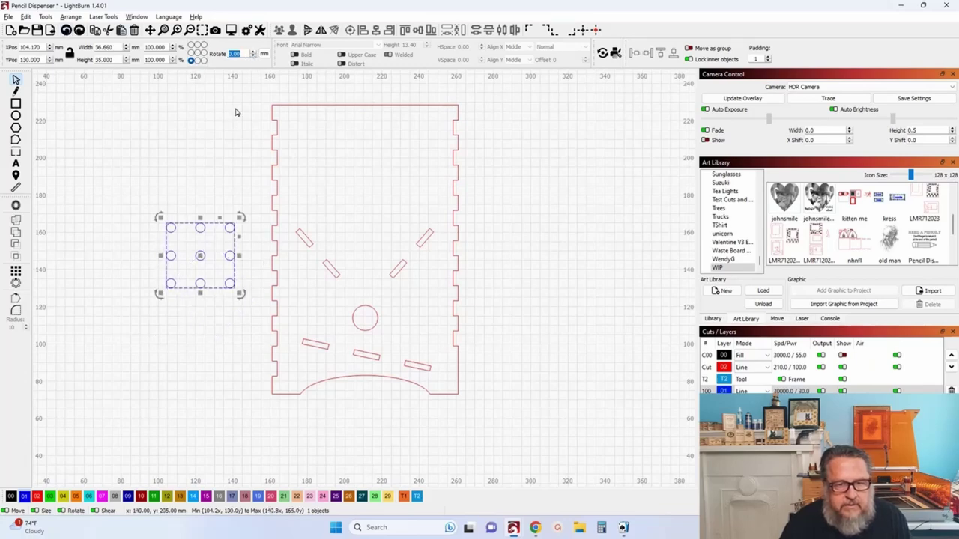
click(197, 59)
click(235, 53)
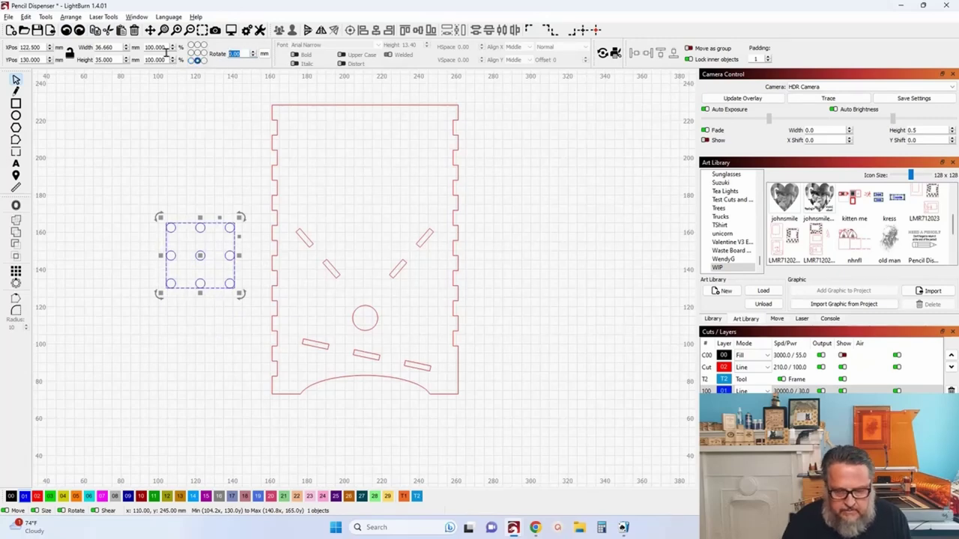
text(45)
key(Return)
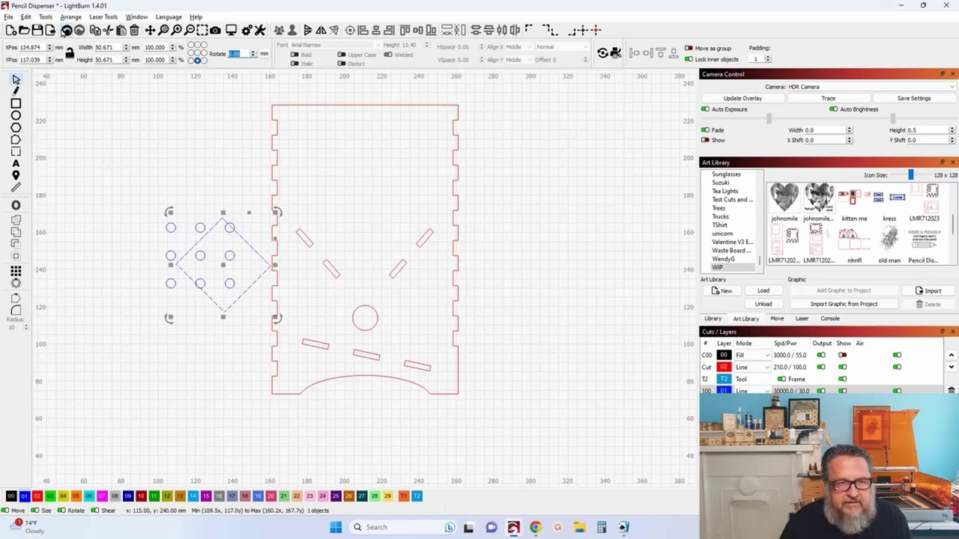
Undo again, rotate the grid 45° about its bottom-right corner, and select the resulting diamond demo
click(66, 30)
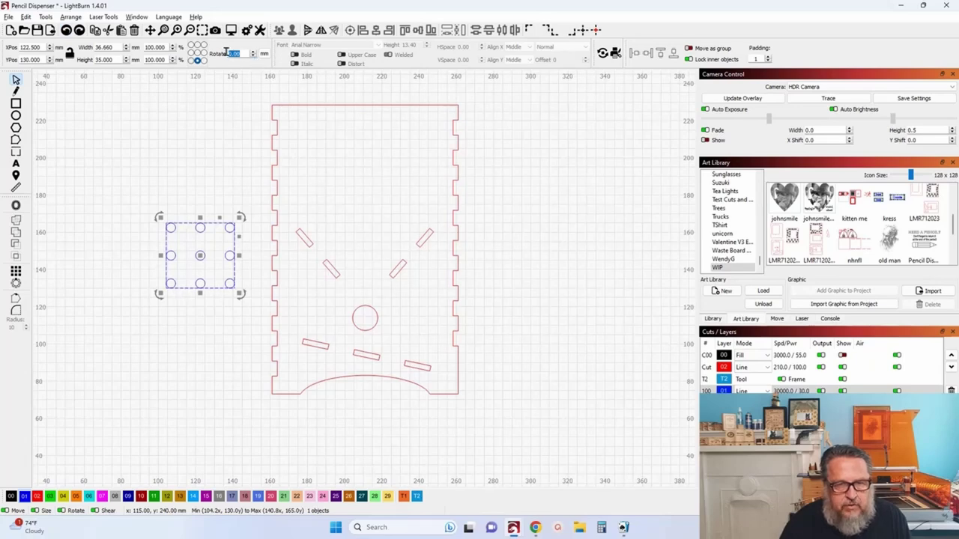
click(203, 60)
click(237, 54)
text(45)
key(Return)
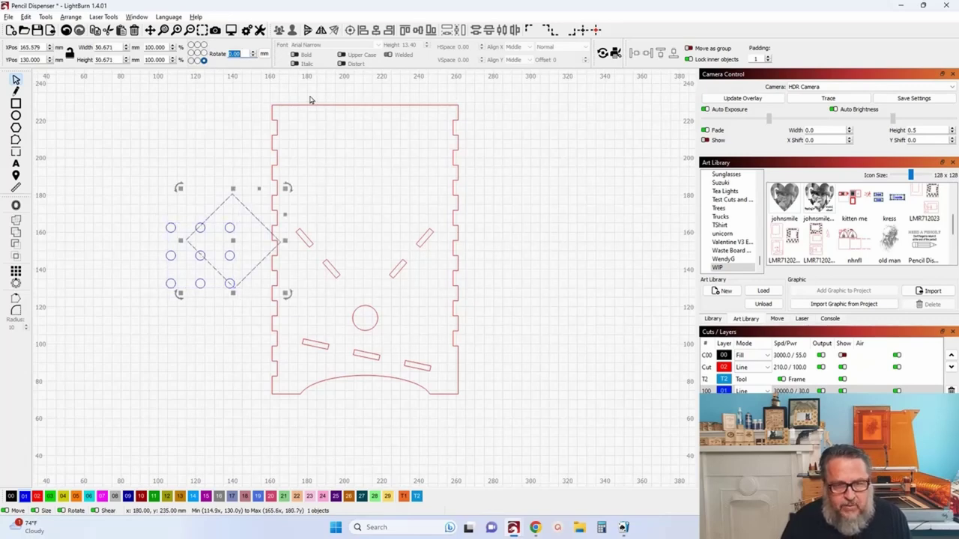
click(236, 180)
drag(119, 188, 285, 318)
Delete the diamond and circle demo and select the side panel's three lower slots
key(Delete)
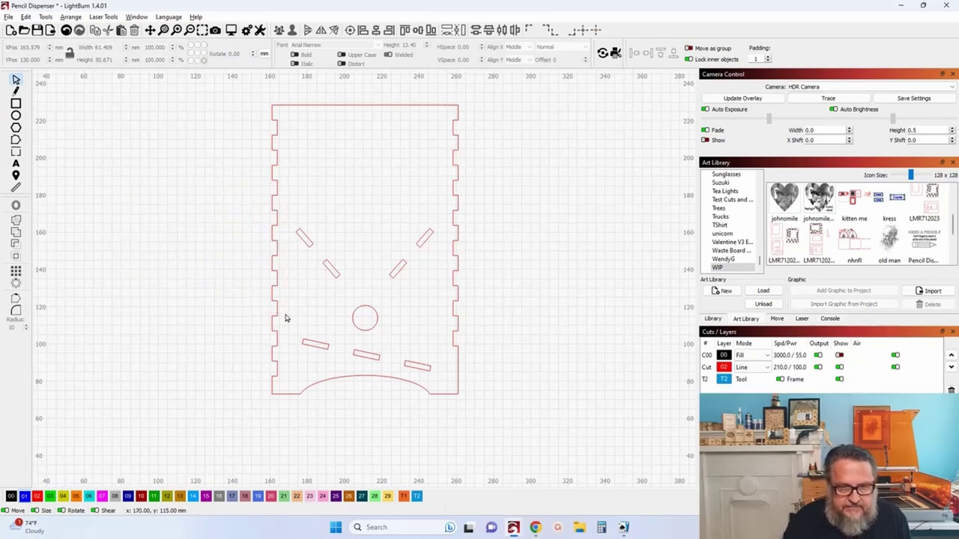
drag(159, 321, 95, 282)
drag(230, 286, 392, 349)
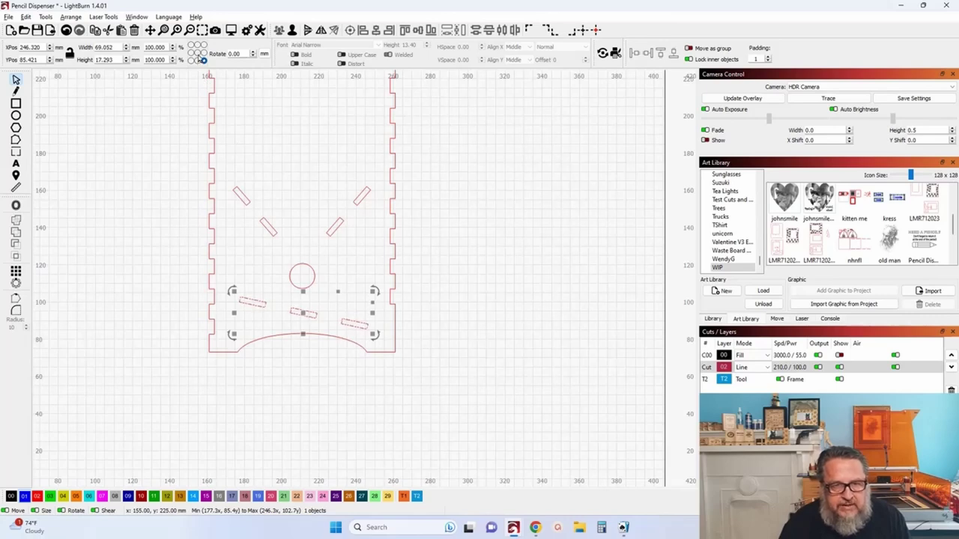
Rotate the three slots 2° about their top-left corner, then undo the rotation
click(198, 53)
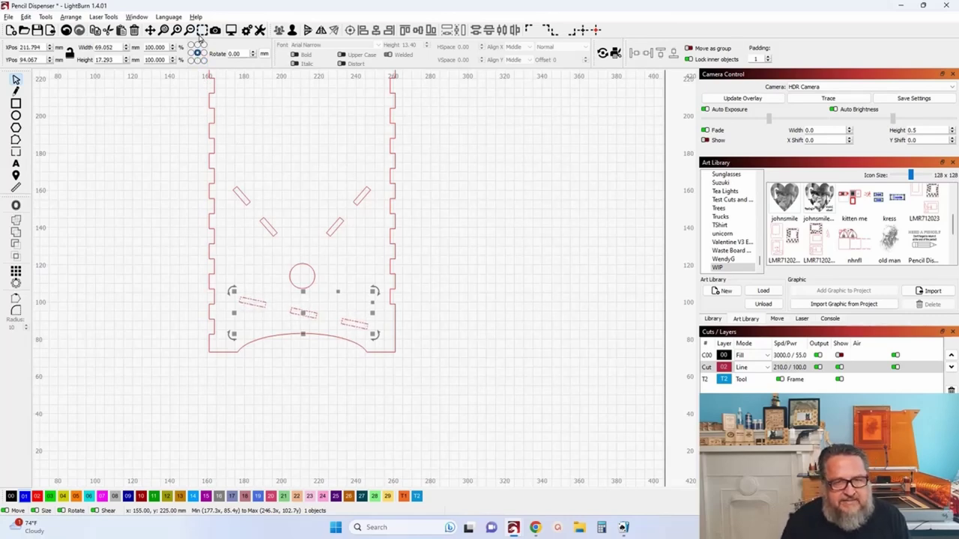
click(192, 45)
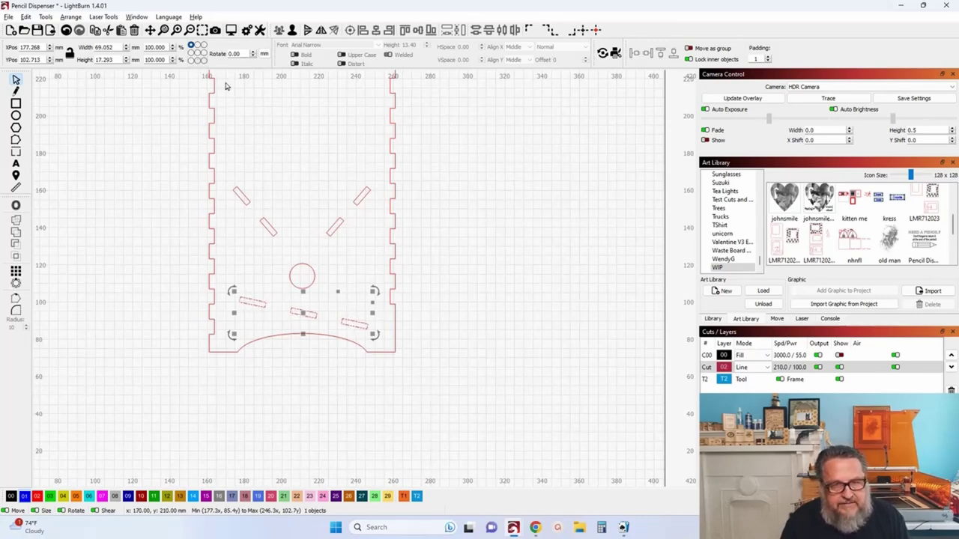
click(242, 52)
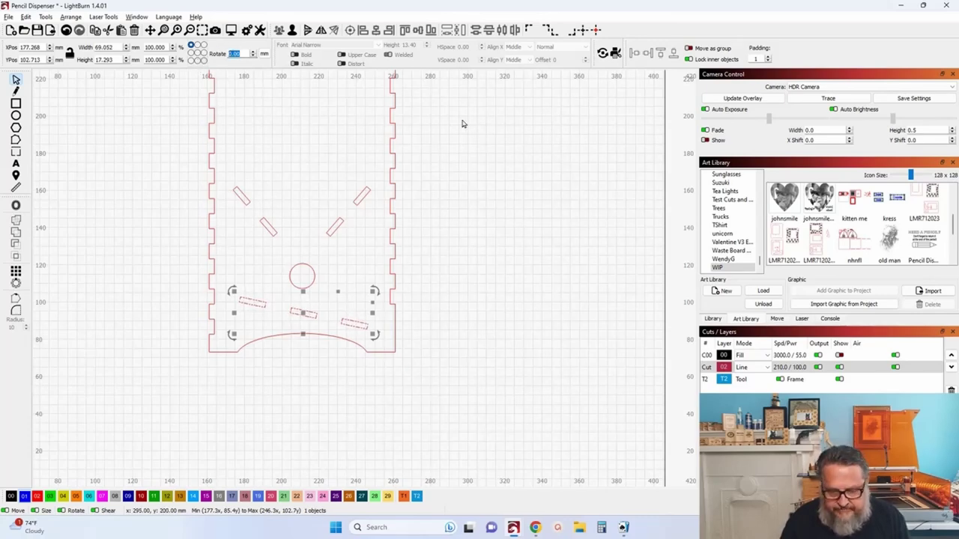
text(2)
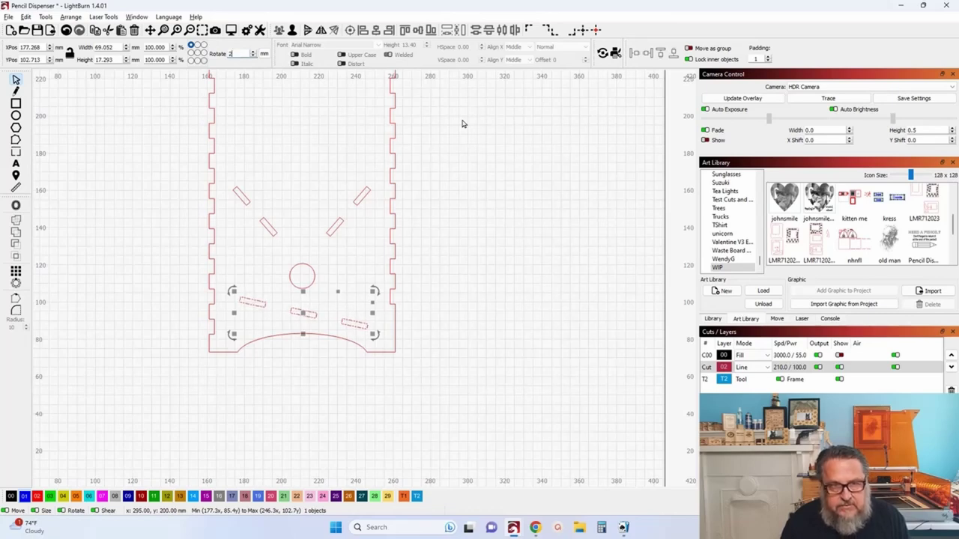
key(Return)
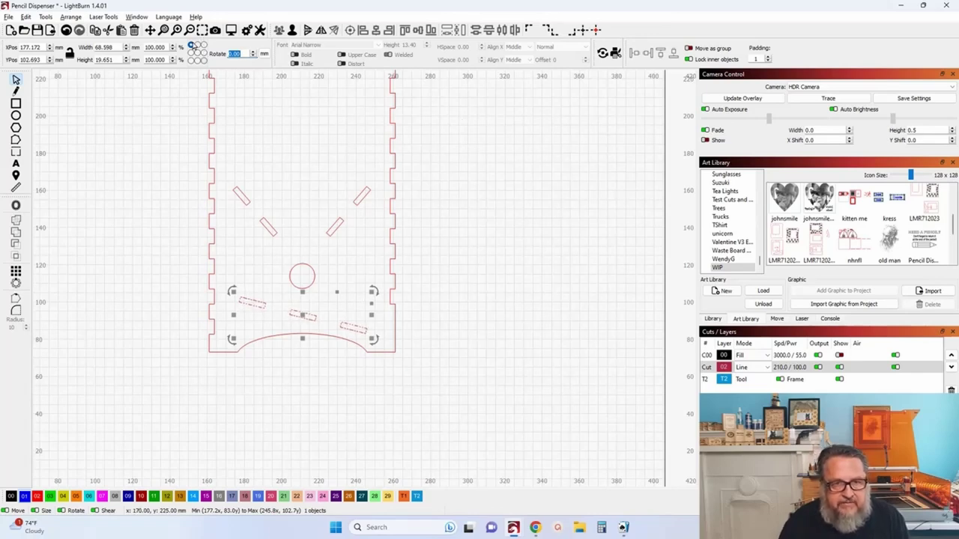
click(66, 30)
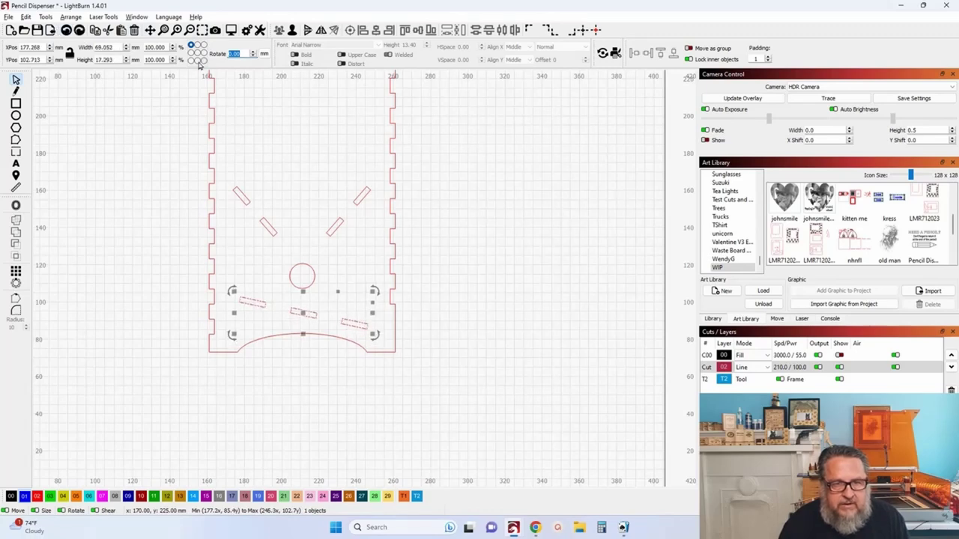
scroll(238, 54, up, 1)
scroll(217, 53, down, 1)
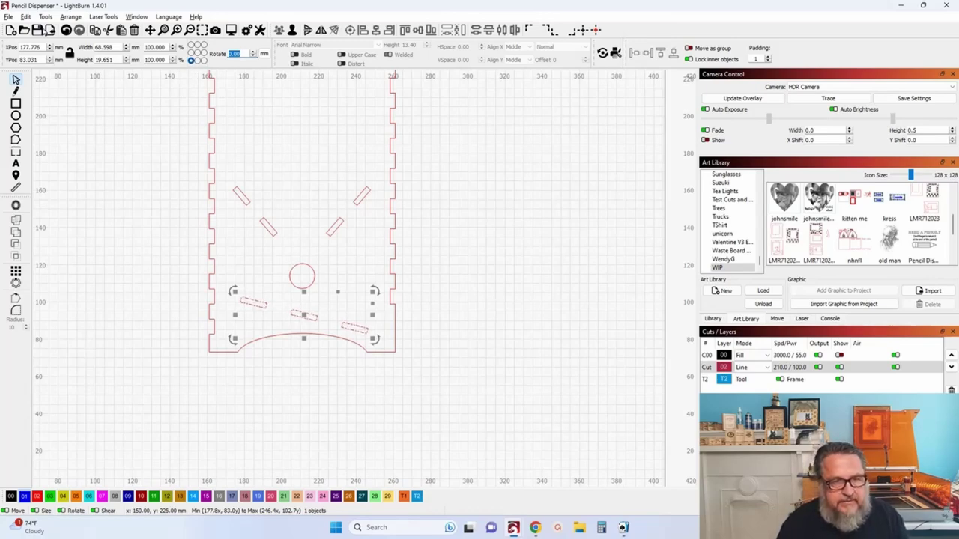
Delete the restored diamond and circle demo again and select the three lower slots
click(79, 30)
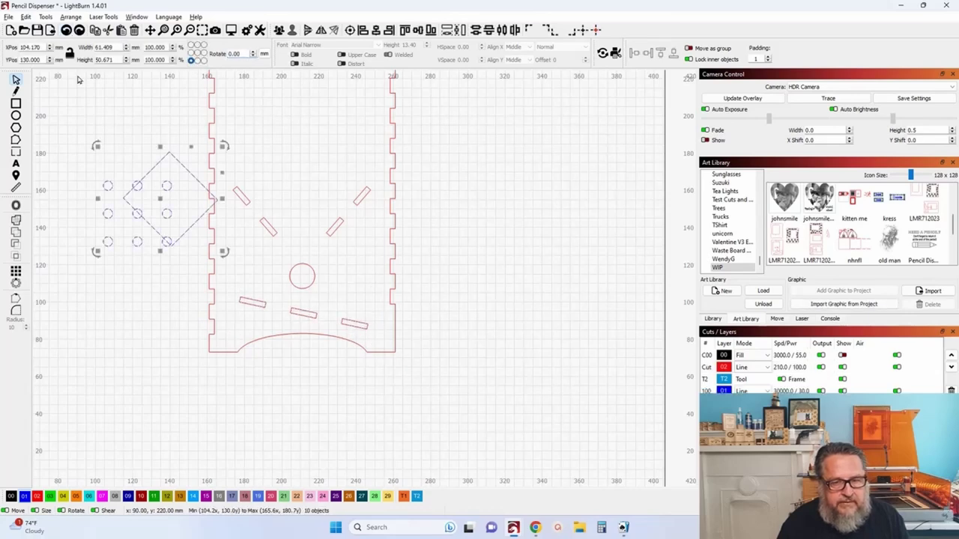
drag(66, 110, 230, 267)
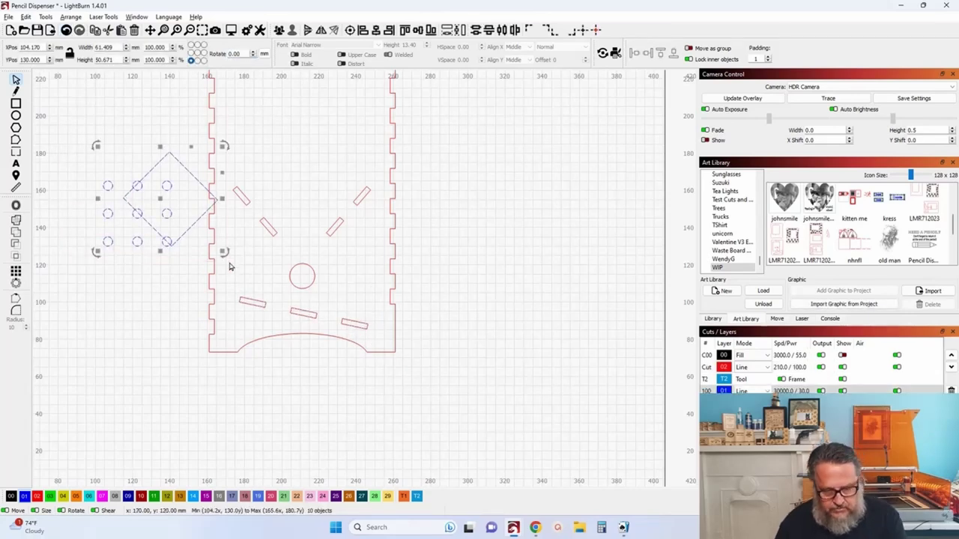
key(Delete)
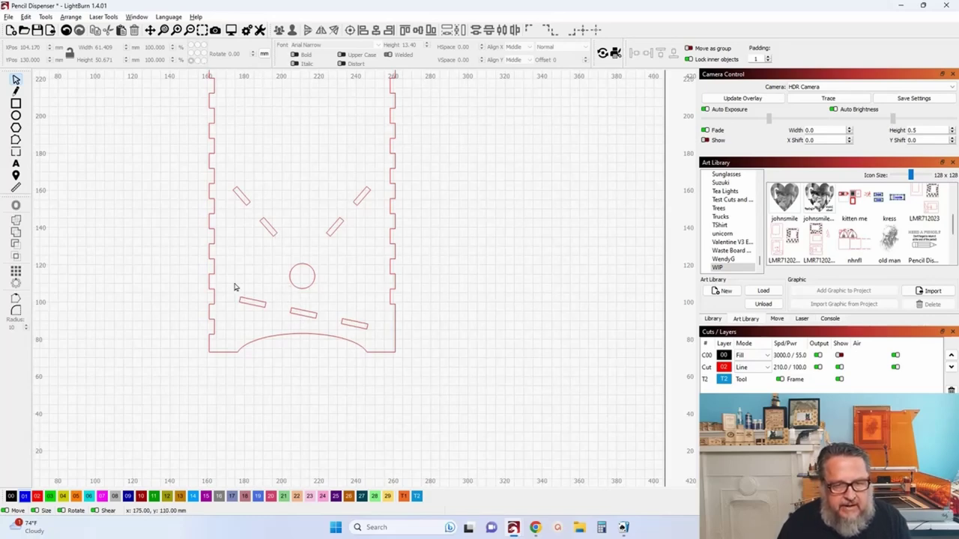
drag(377, 344, 377, 343)
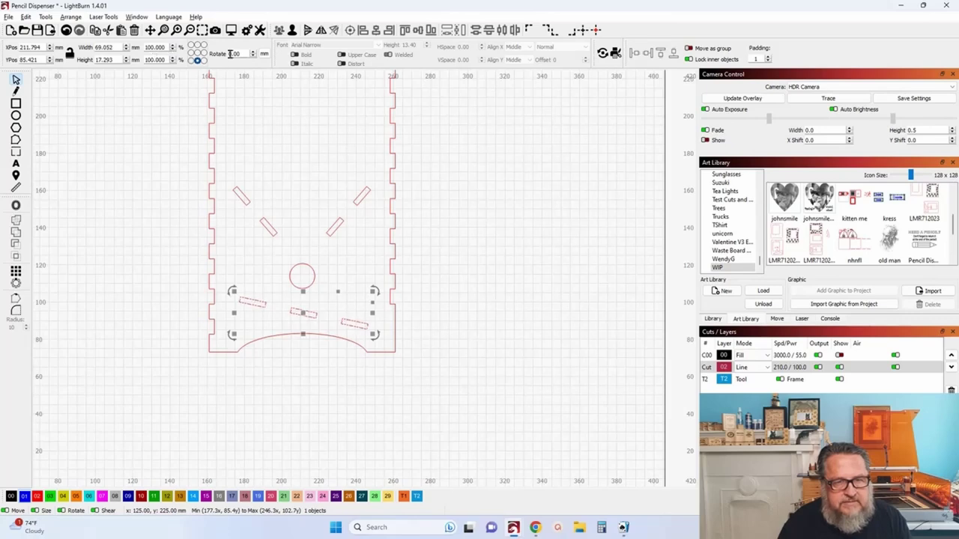
Turn the three lower slots 5° about their bottom-centre anchor
click(243, 53)
key(Up)
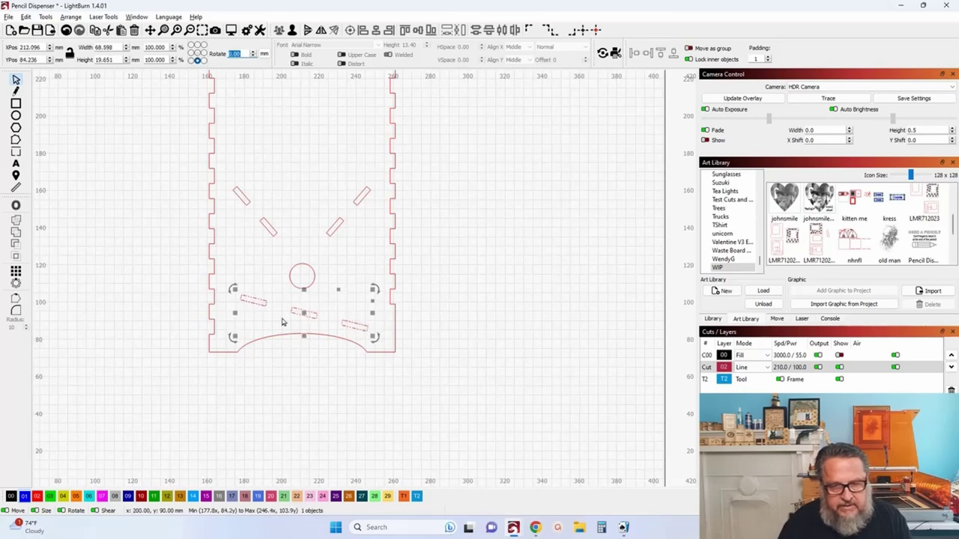
scroll(302, 311, up, 3)
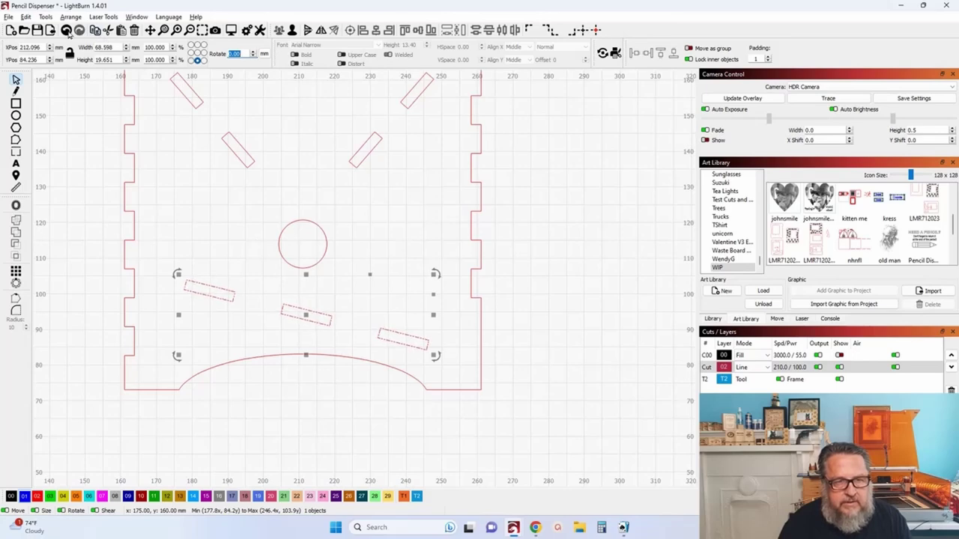
key(Up)
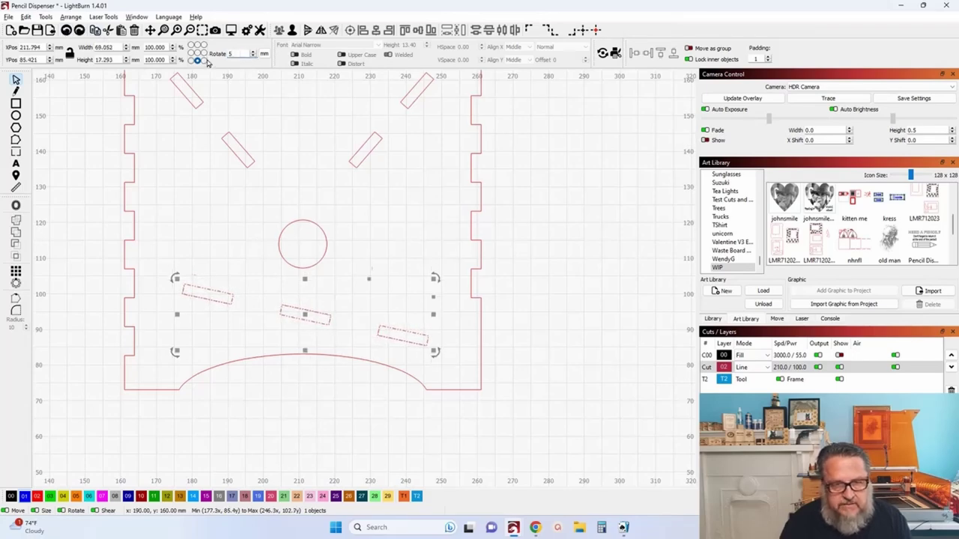
key(Return)
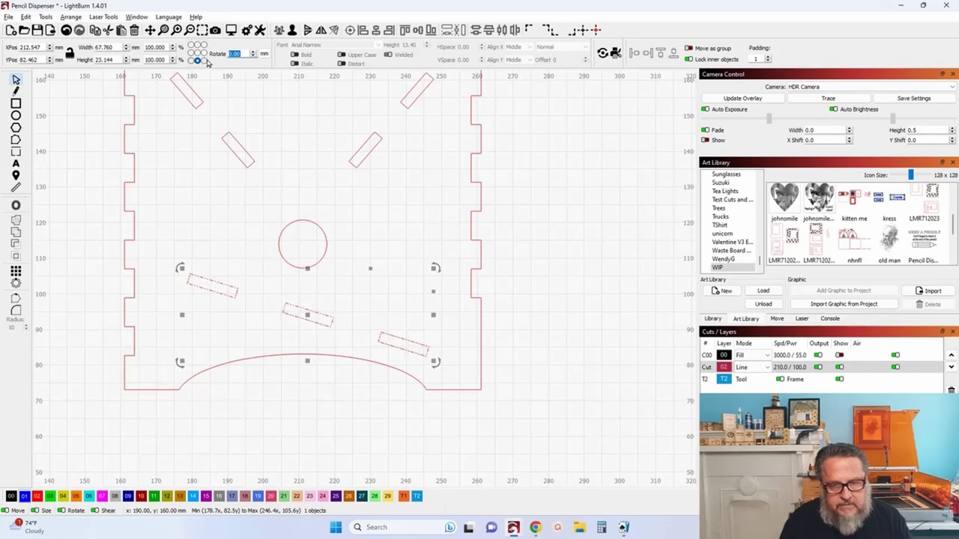
click(66, 130)
scroll(109, 175, down, 5)
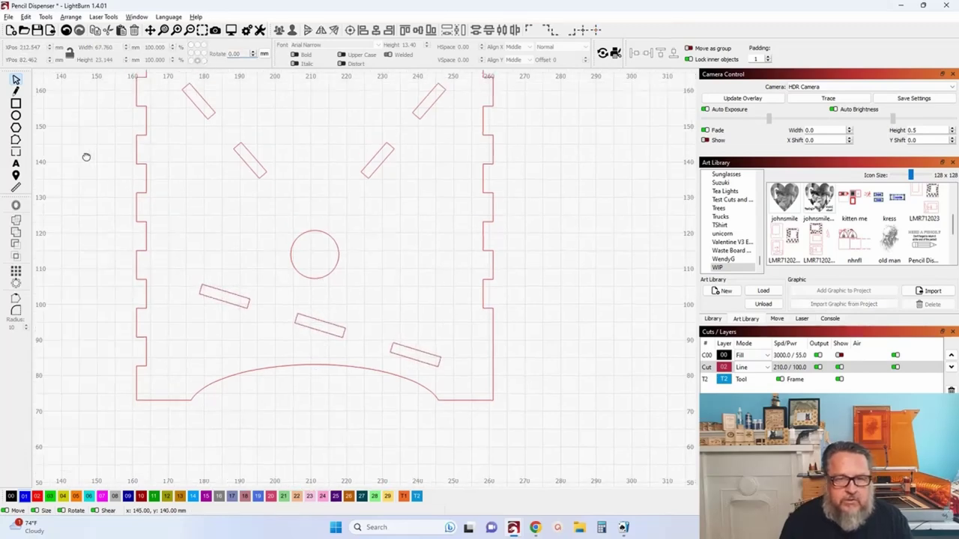
drag(131, 197, 165, 299)
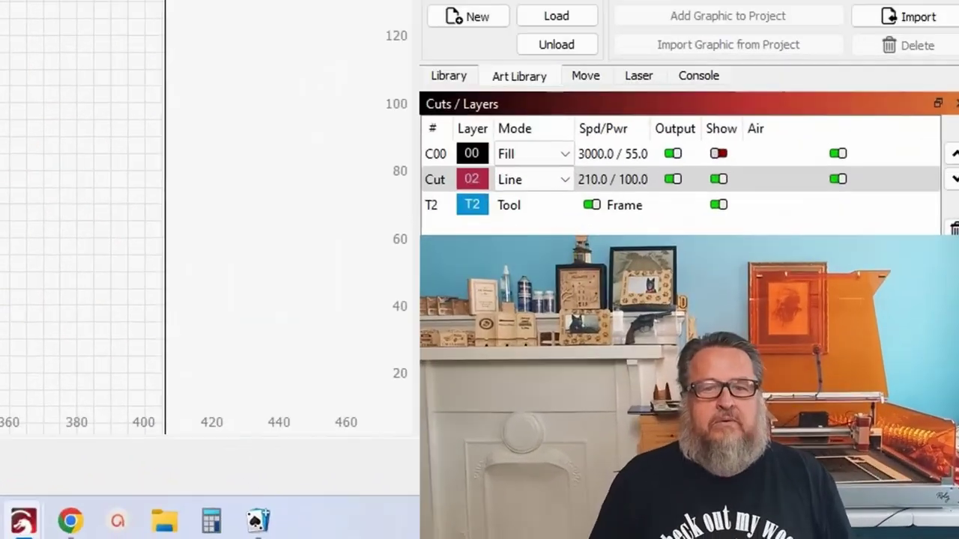